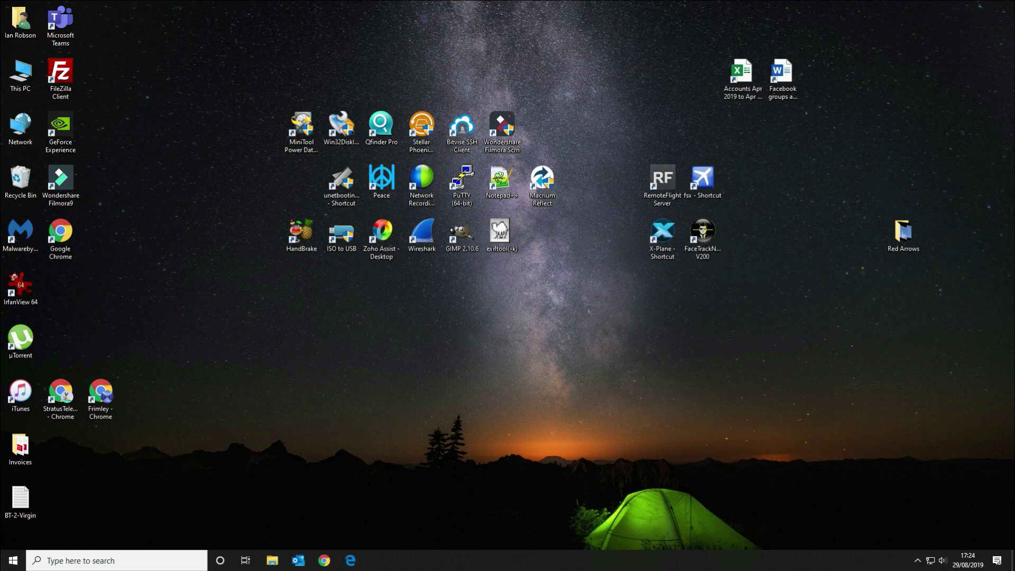
Open the browser and sign in to the hub admin at 192.168.0.1 with the router password.
{"action": "left_click", "coordinate": [351, 561]}
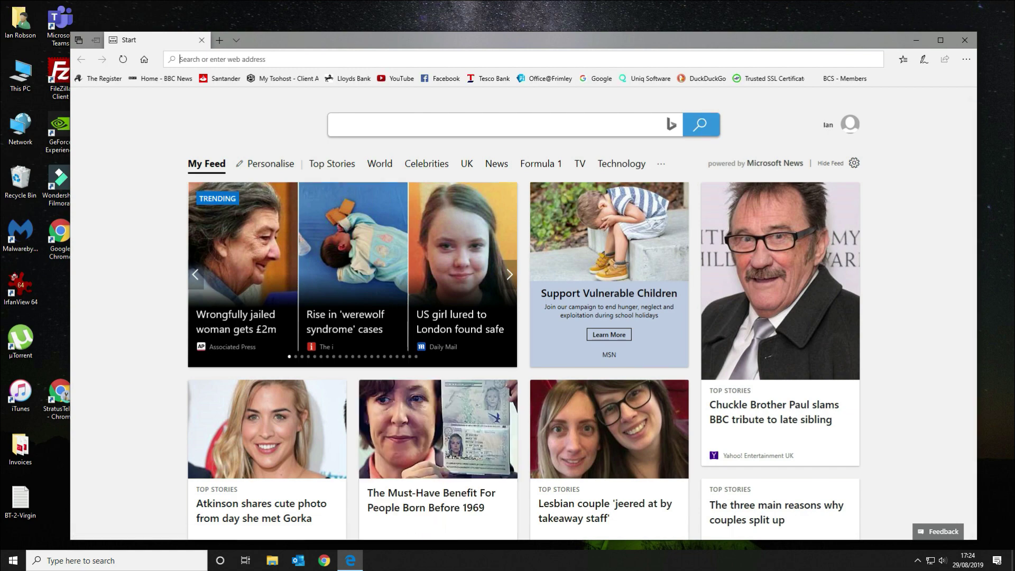
{"action": "type", "text": "192.1"}
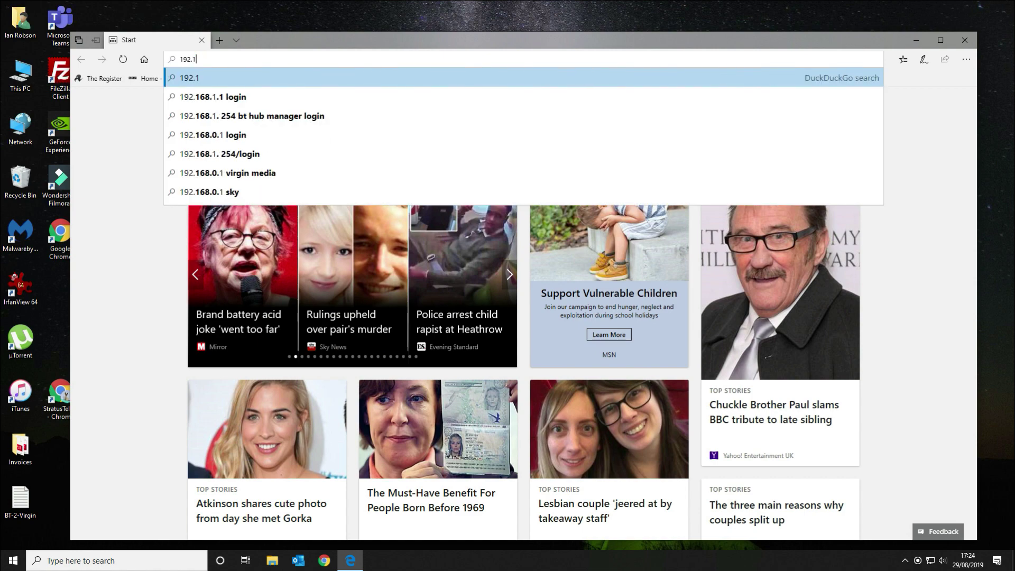
{"action": "type", "text": "68.0."}
{"action": "key", "text": "Escape"}
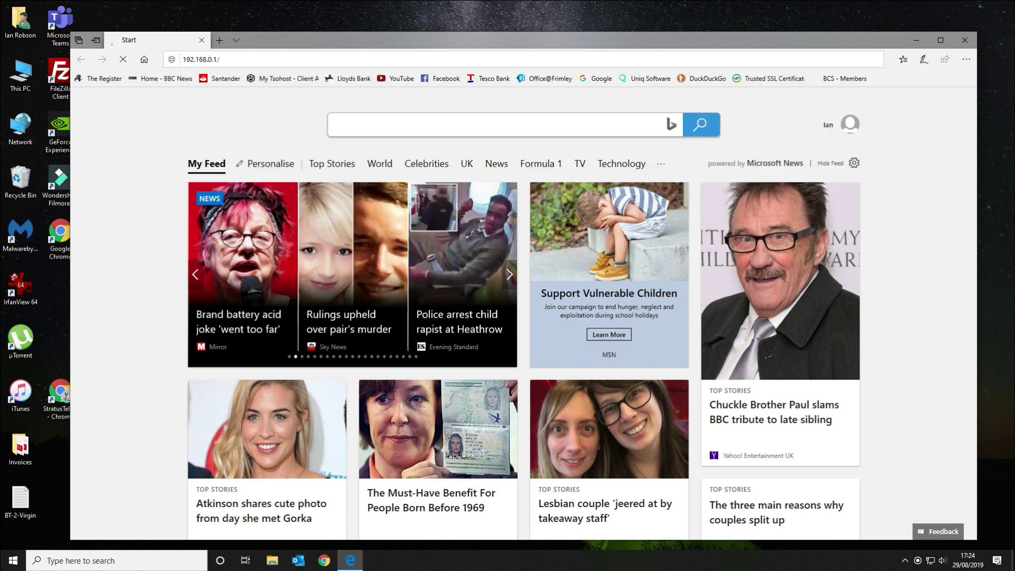
{"action": "key", "text": "Escape"}
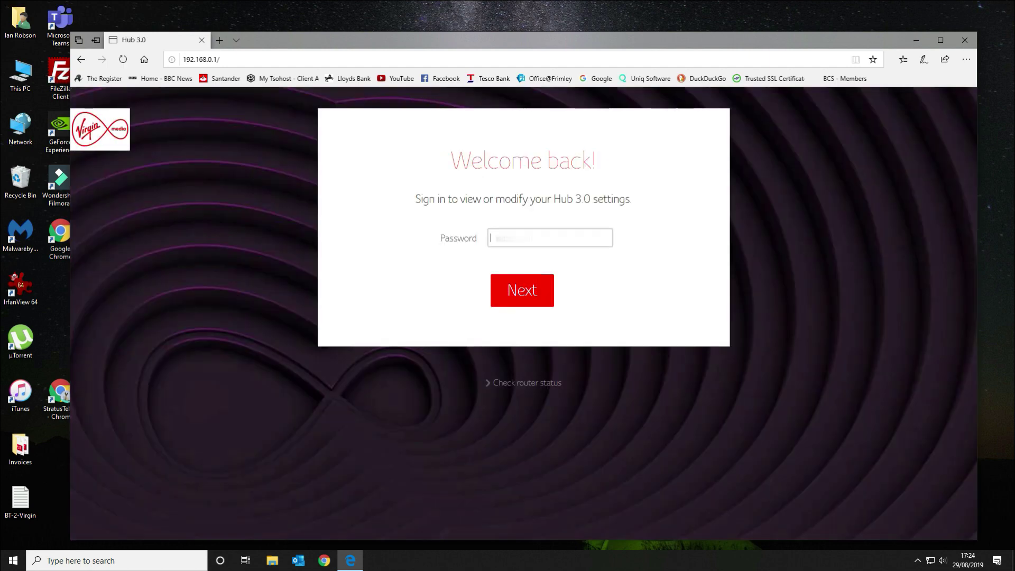
{"action": "type", "text": "R*"}
{"action": "key", "text": "Return"}
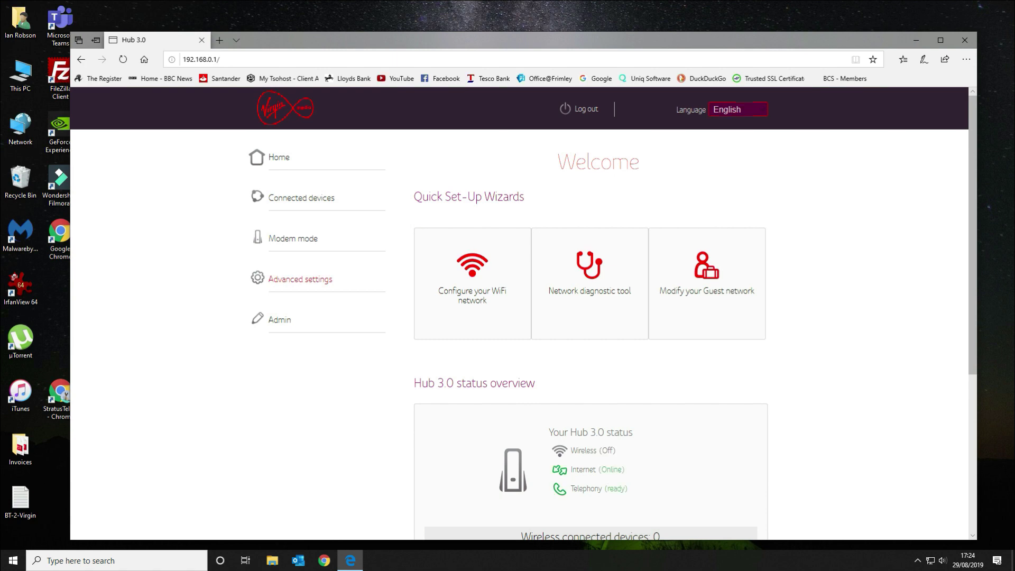
Go to the hub's Advanced settings > DHCP page.
{"action": "left_click", "coordinate": [300, 280]}
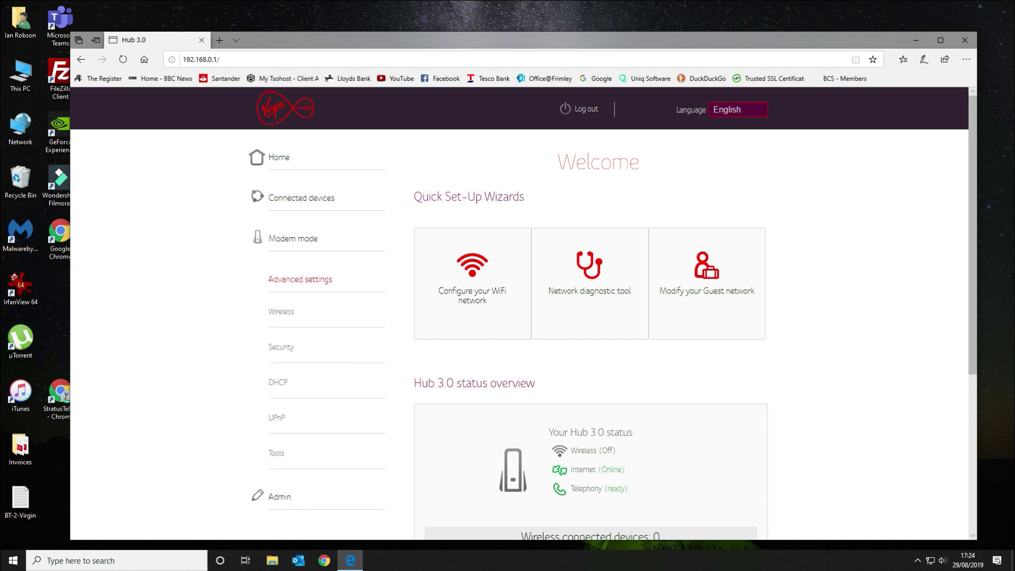
{"action": "left_click", "coordinate": [278, 383]}
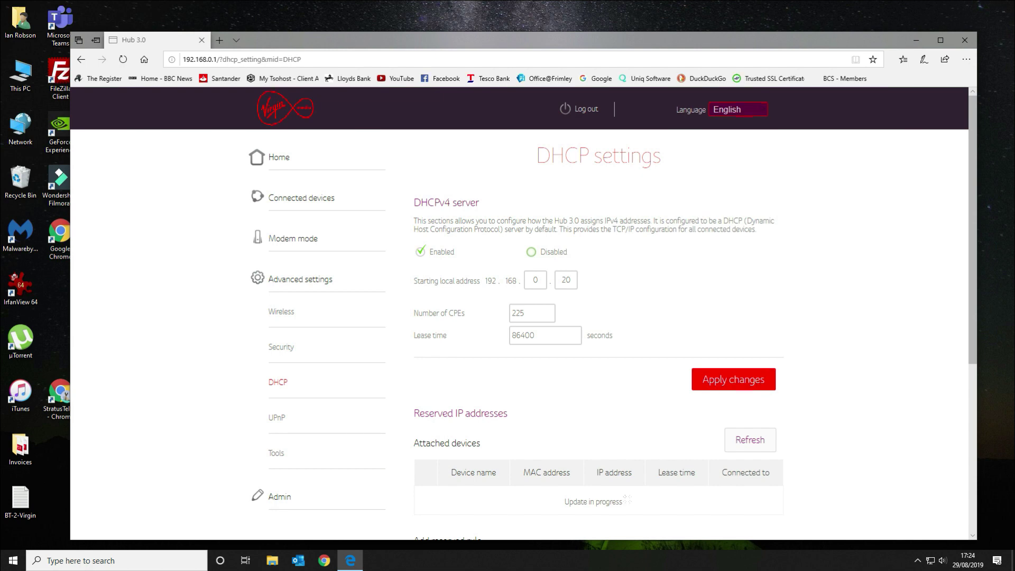
{"action": "scroll", "coordinate": [599, 318], "scroll_direction": "down", "scroll_amount": 4}
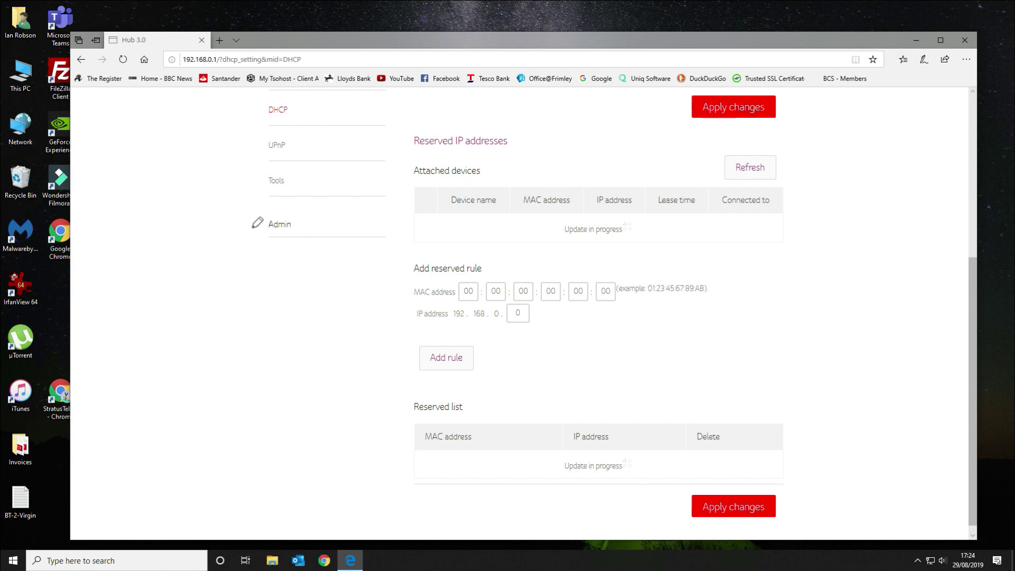
{"action": "scroll", "coordinate": [600, 318], "scroll_direction": "up", "scroll_amount": 4}
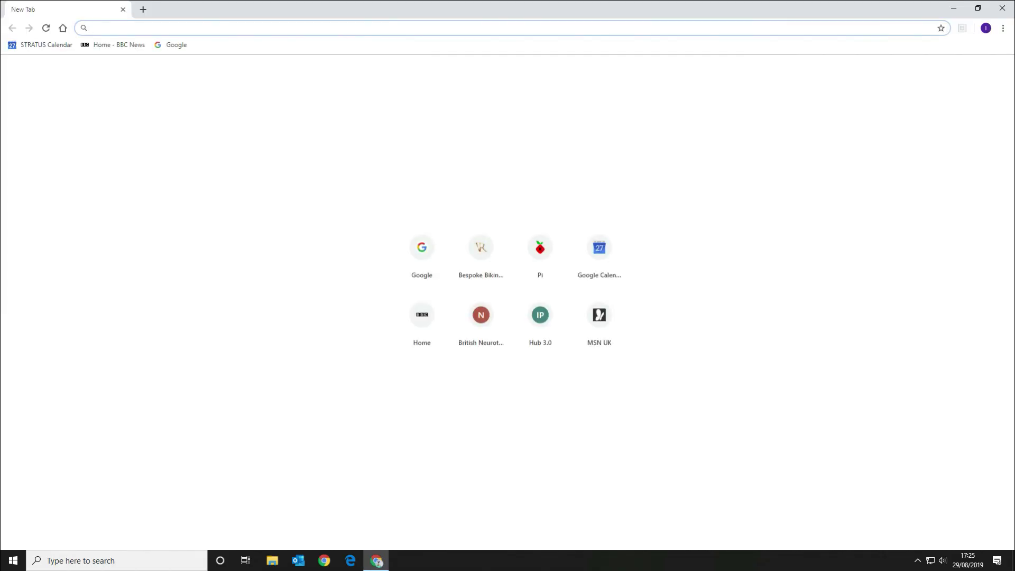
{"action": "type", "text": "192.168.0"}
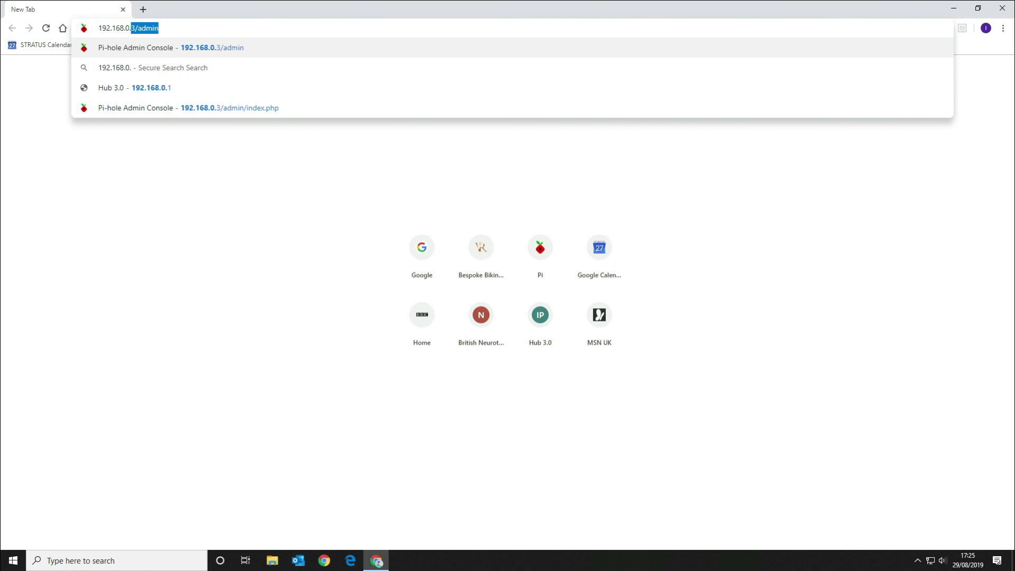
{"action": "type", "text": ".1"}
Sign back in to the hub admin at 192.168.0.1 in Chrome with the router password.
{"action": "key", "text": "Return"}
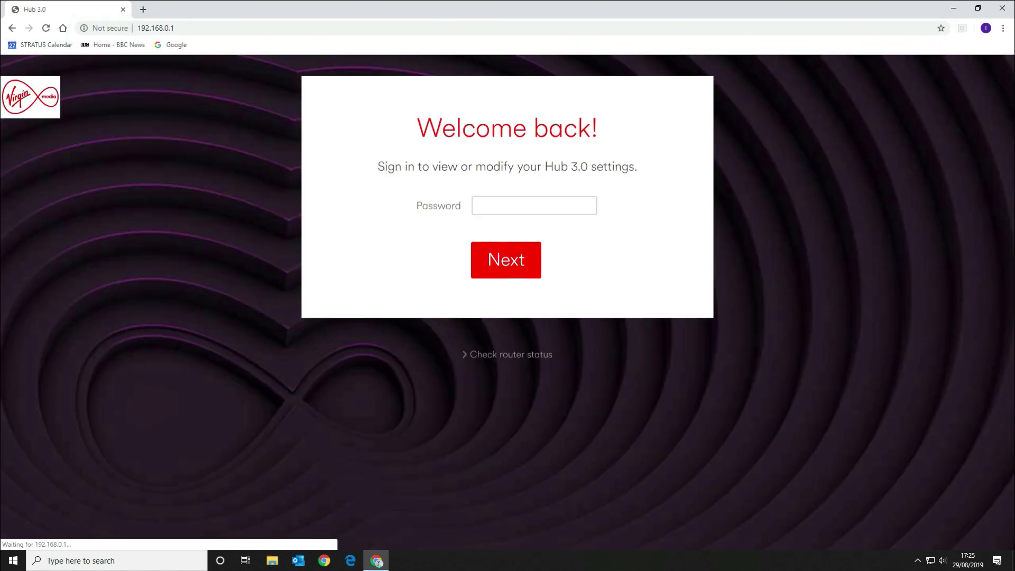
{"action": "left_click", "coordinate": [533, 205]}
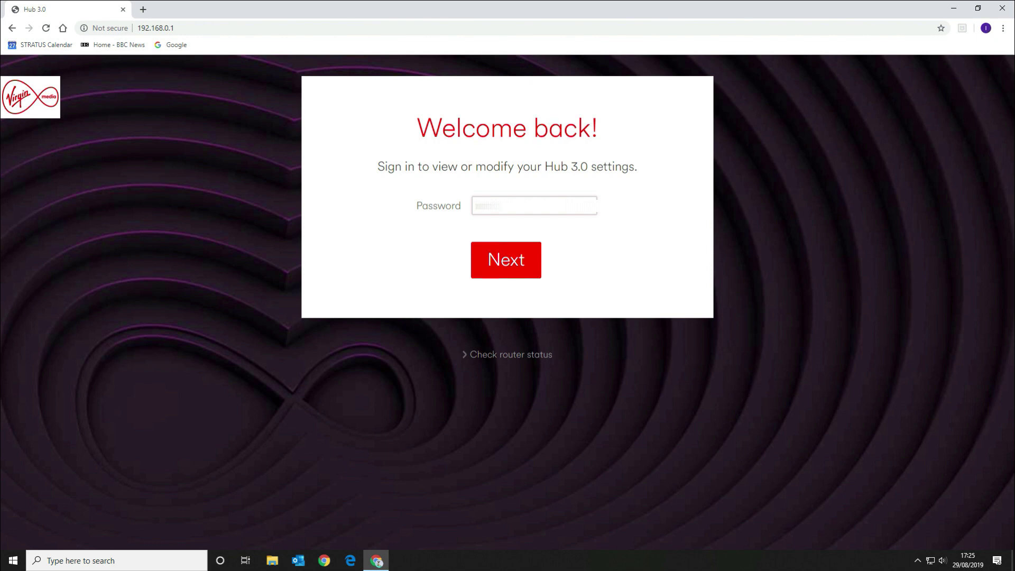
{"action": "type", "text": "•"}
{"action": "key", "text": "Return"}
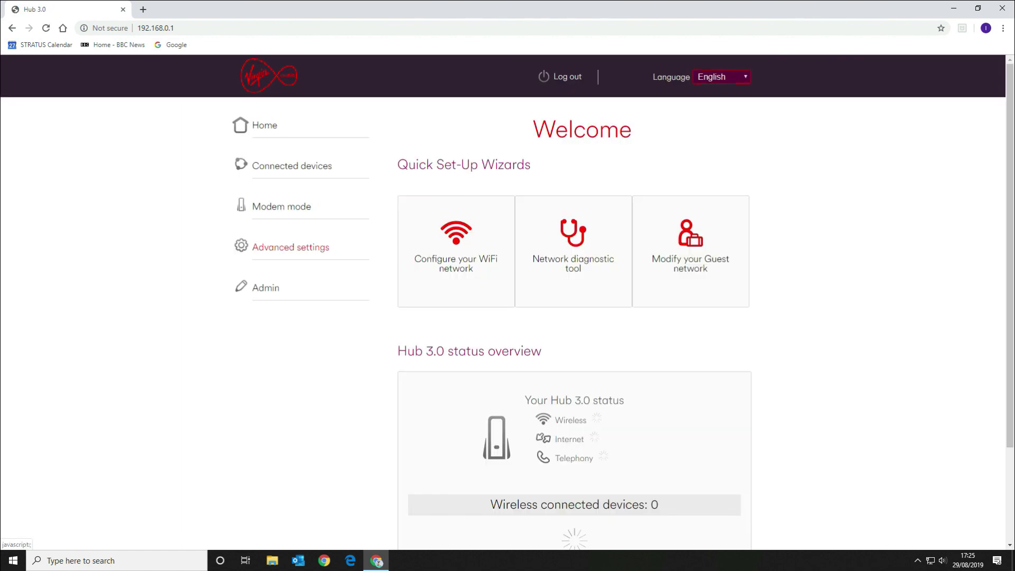
Open the hub's Advanced settings > DHCP page in Chrome.
{"action": "left_click", "coordinate": [291, 247]}
{"action": "left_click", "coordinate": [263, 350]}
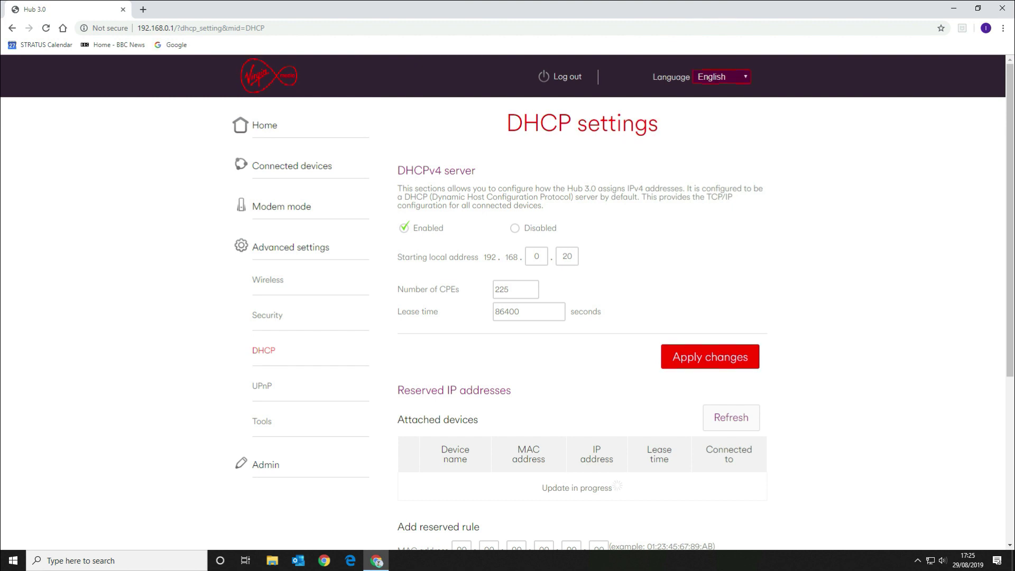
{"action": "scroll", "coordinate": [580, 318], "scroll_direction": "down", "scroll_amount": 3}
{"action": "scroll", "coordinate": [579, 317], "scroll_direction": "down", "scroll_amount": 1}
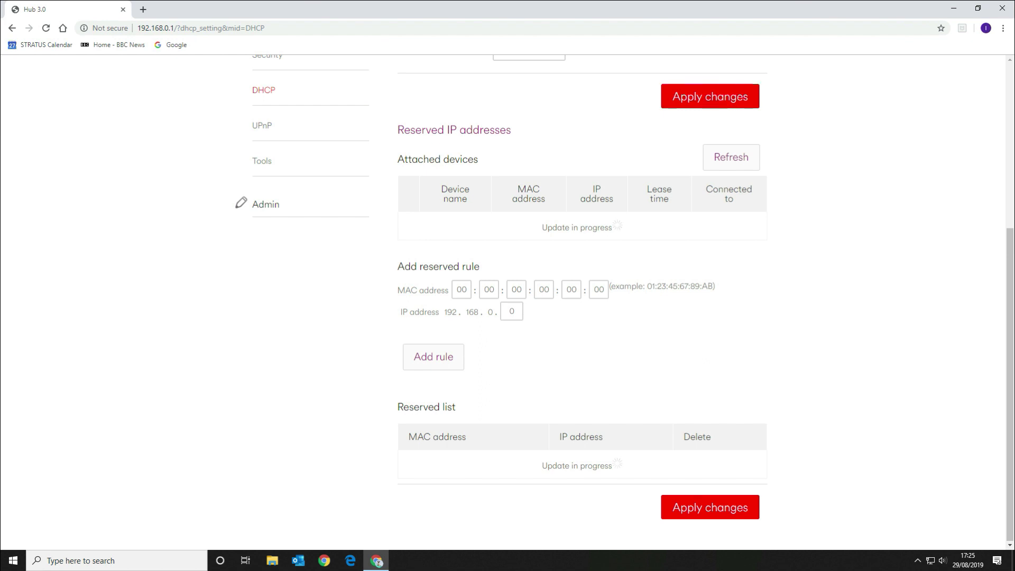
{"action": "scroll", "coordinate": [579, 317], "scroll_direction": "up", "scroll_amount": 8}
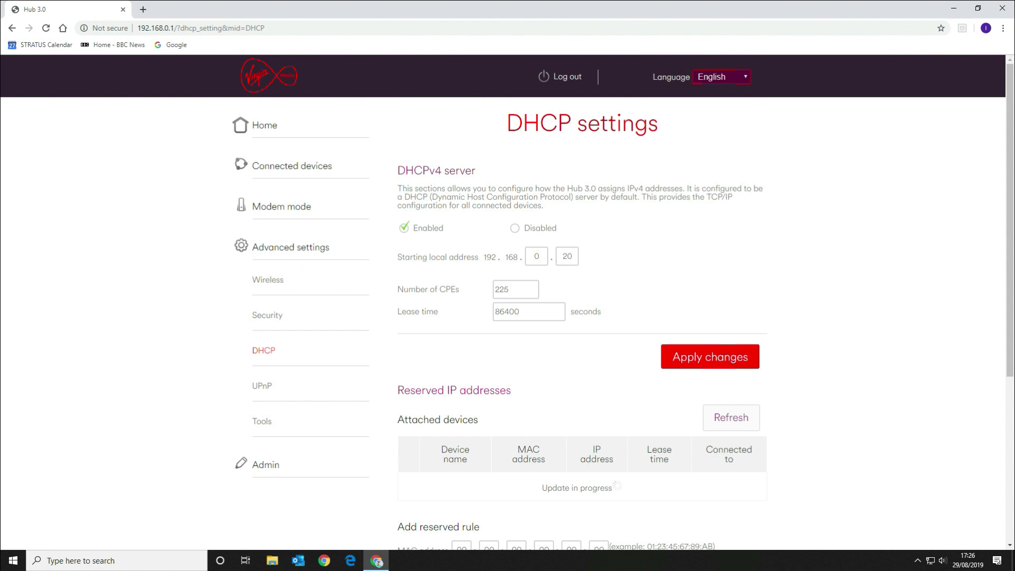
Open Pi-hole's DHCP settings at 192.168.0.3/admin in a new tab, then return to the hub tab.
{"action": "key", "text": "ctrl+t"}
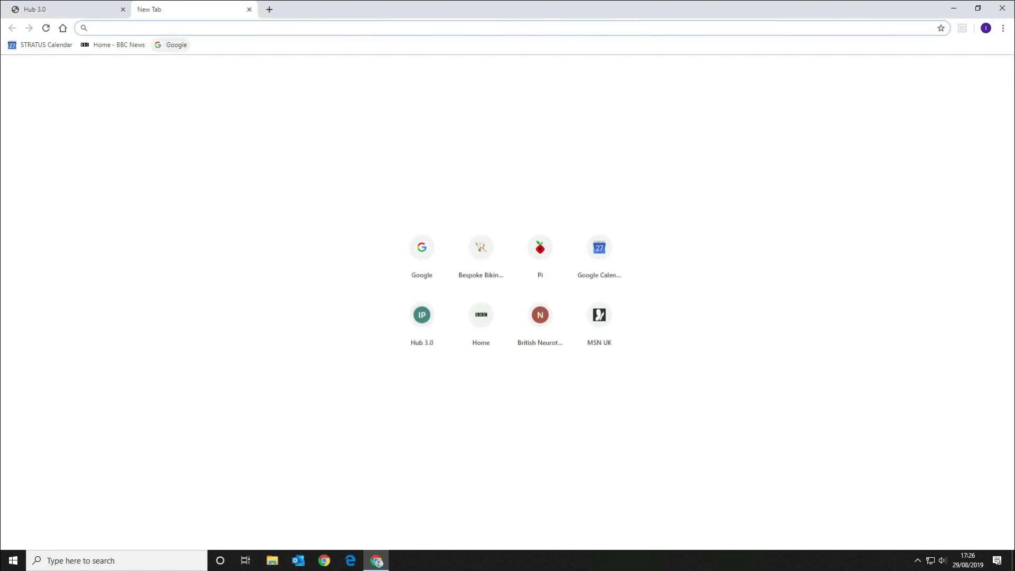
{"action": "type", "text": "192.168.0"}
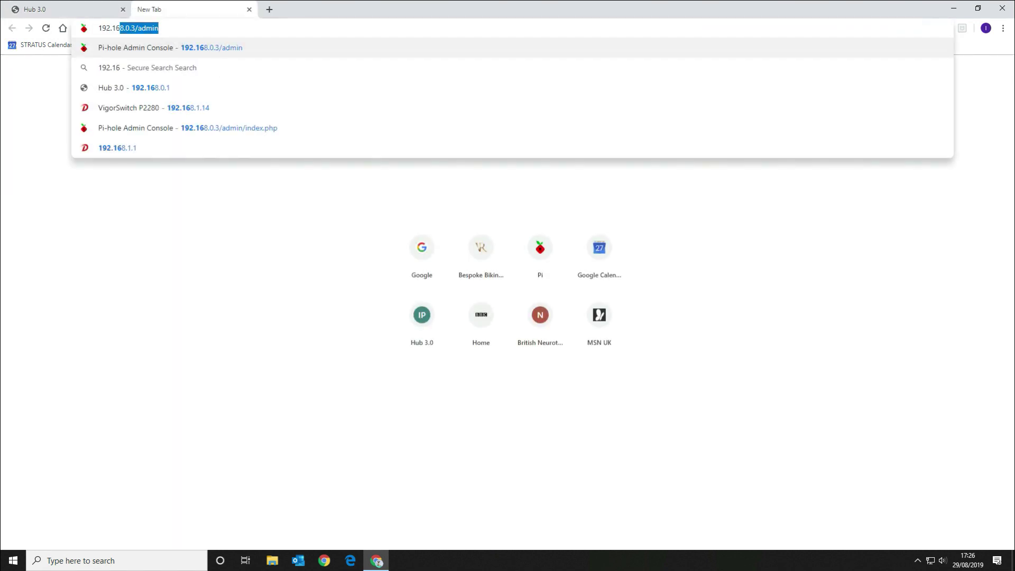
{"action": "type", "text": ".3/admin/"}
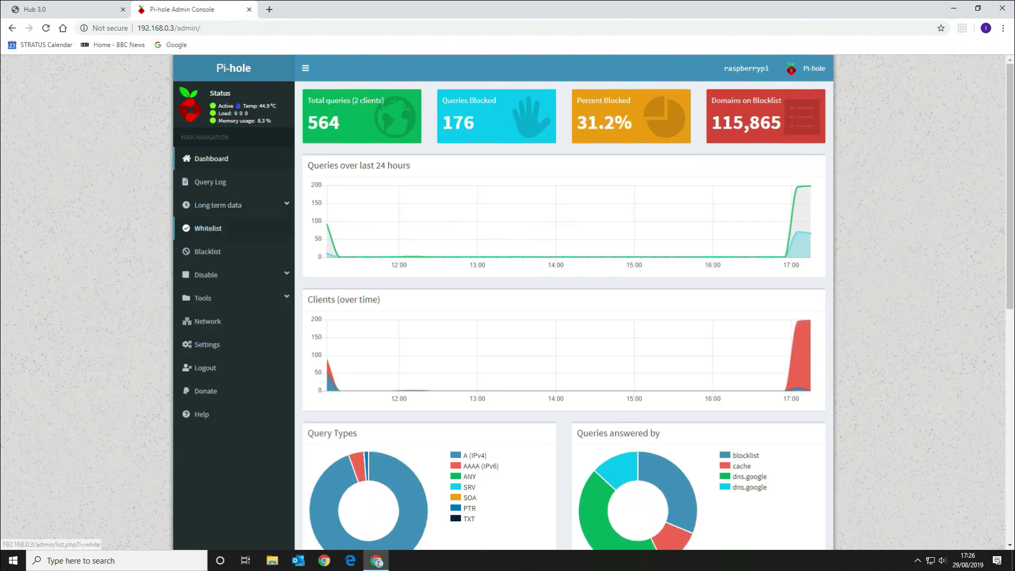
{"action": "left_click", "coordinate": [207, 344]}
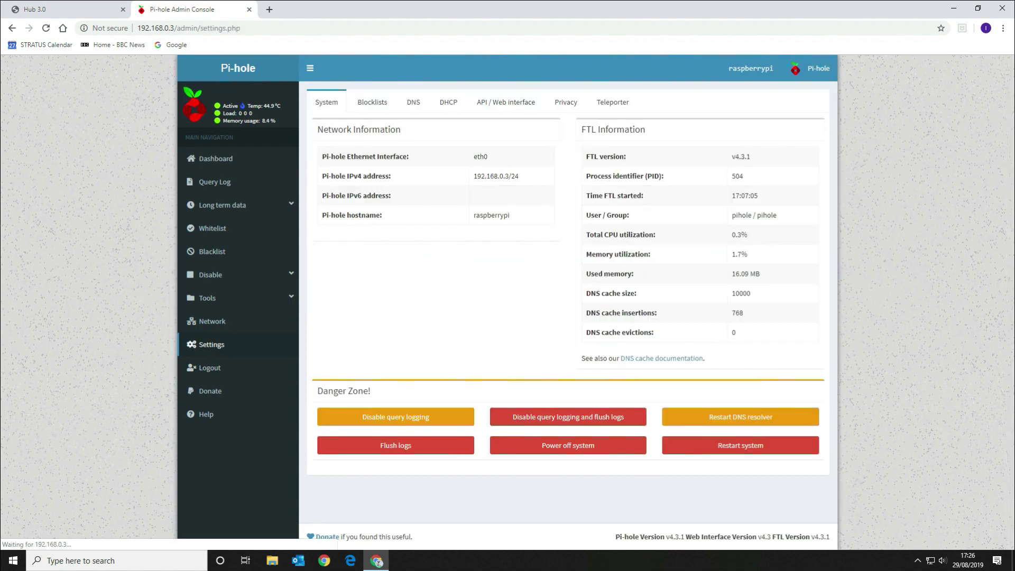
{"action": "left_click", "coordinate": [448, 101]}
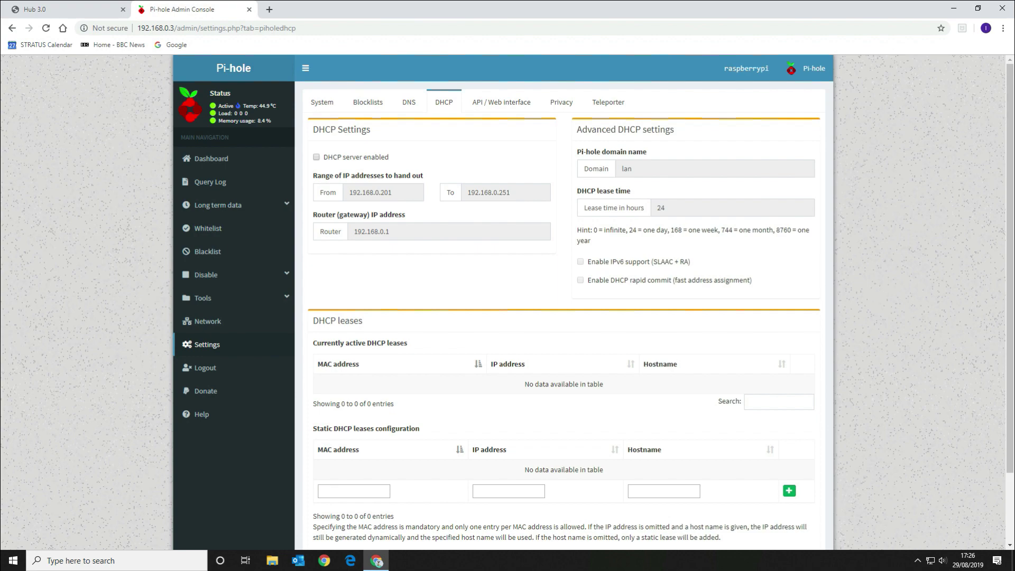
{"action": "scroll", "coordinate": [563, 318], "scroll_direction": "down", "scroll_amount": 2}
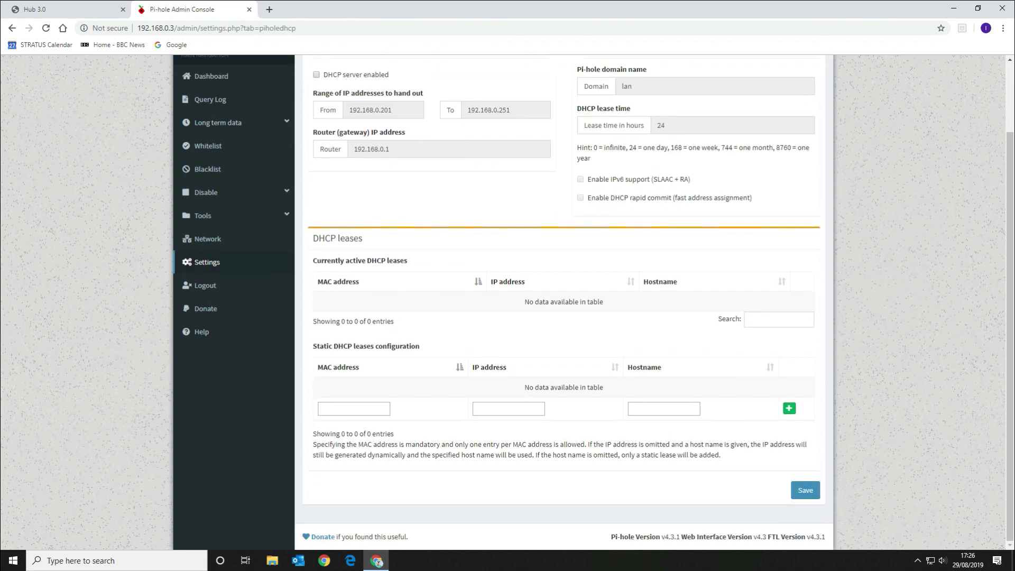
{"action": "scroll", "coordinate": [563, 317], "scroll_direction": "up", "scroll_amount": 5}
{"action": "left_click", "coordinate": [67, 9]}
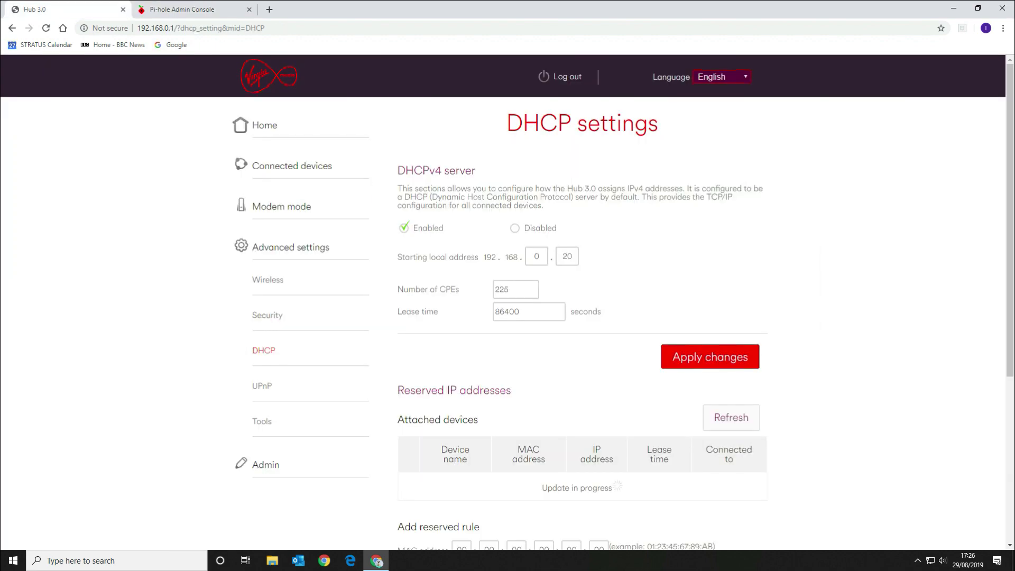
{"action": "scroll", "coordinate": [582, 317], "scroll_direction": "down", "scroll_amount": 3}
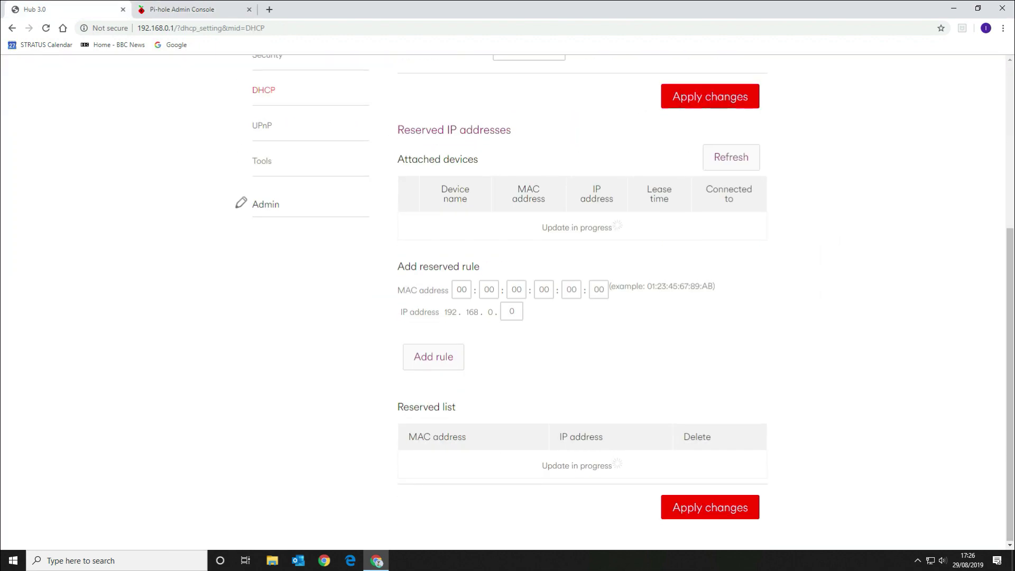
{"action": "scroll", "coordinate": [582, 318], "scroll_direction": "up", "scroll_amount": 1}
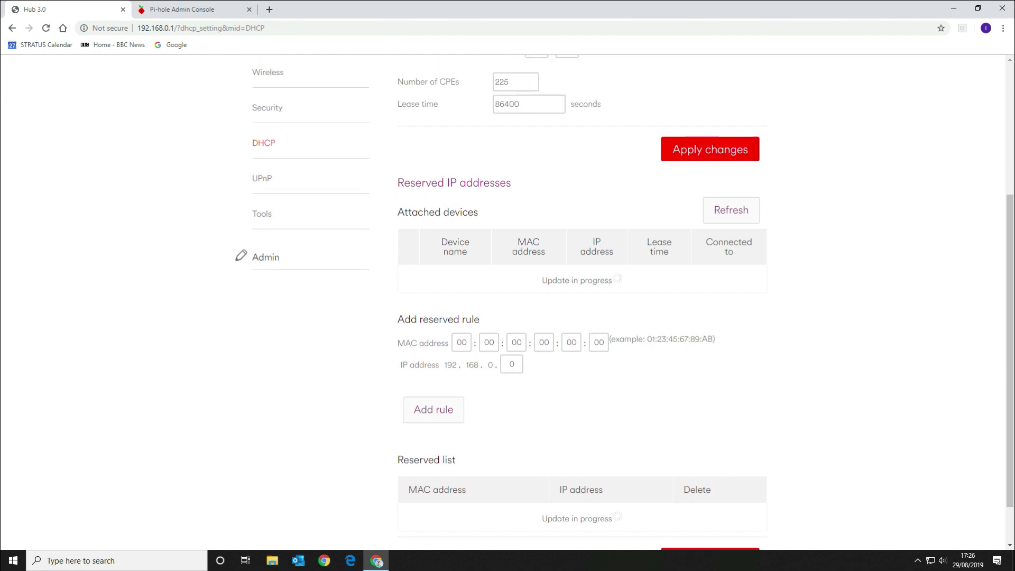
{"action": "scroll", "coordinate": [582, 317], "scroll_direction": "up", "scroll_amount": 3}
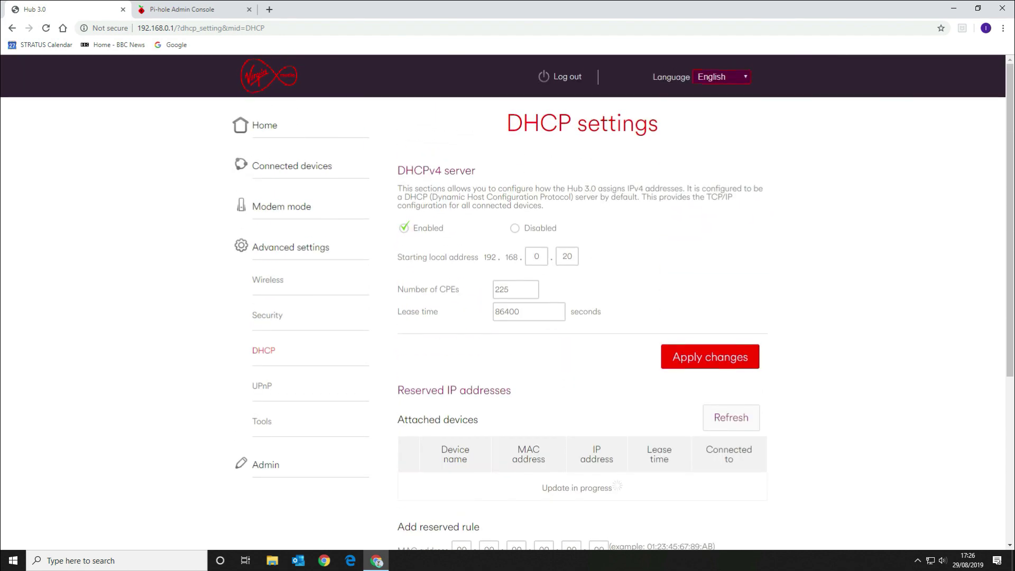
Return to the Pi-hole console while the hub applies its disabled DHCPv4 setting.
{"action": "key", "text": "ctrl+Tab"}
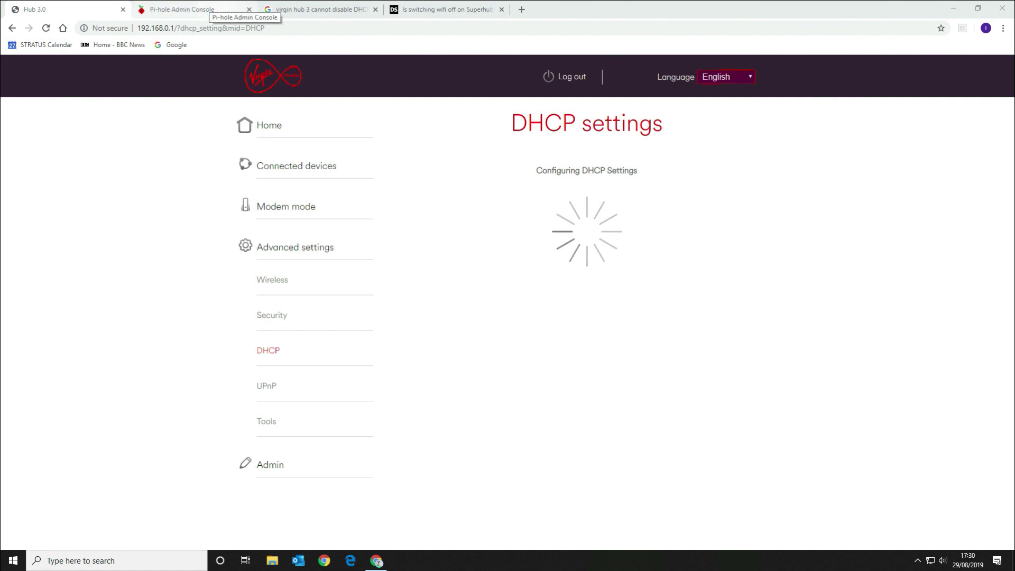
Enable Pi-hole's DHCP server with range 192.168.0.50 to 192.168.0.240 and save it.
{"action": "left_click", "coordinate": [182, 9]}
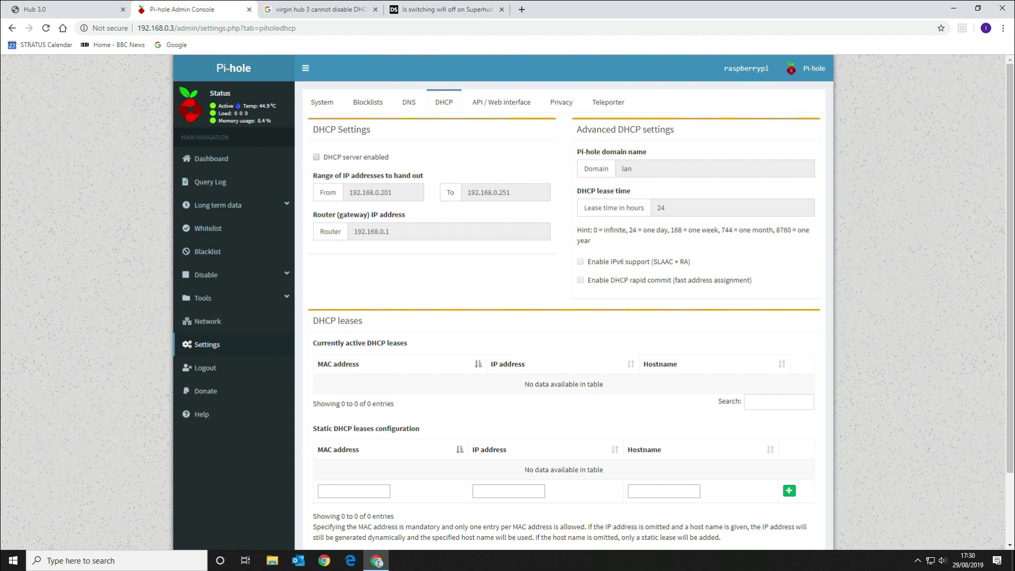
{"action": "left_click", "coordinate": [316, 157]}
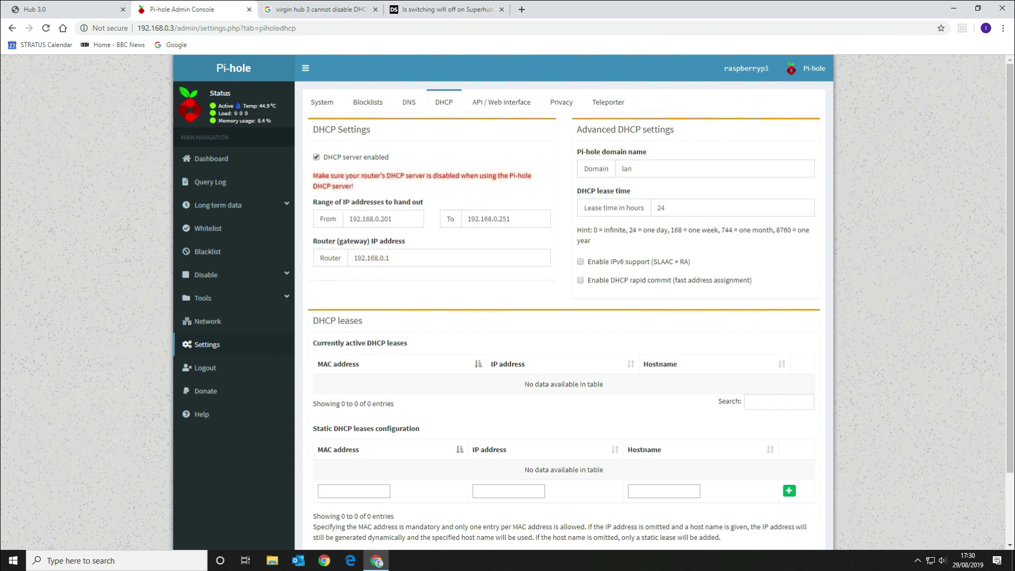
{"action": "double_click", "coordinate": [386, 218]}
{"action": "type", "text": "50"}
{"action": "double_click", "coordinate": [505, 218]}
{"action": "type", "text": "240"}
{"action": "scroll", "coordinate": [563, 317], "scroll_direction": "down", "scroll_amount": 2}
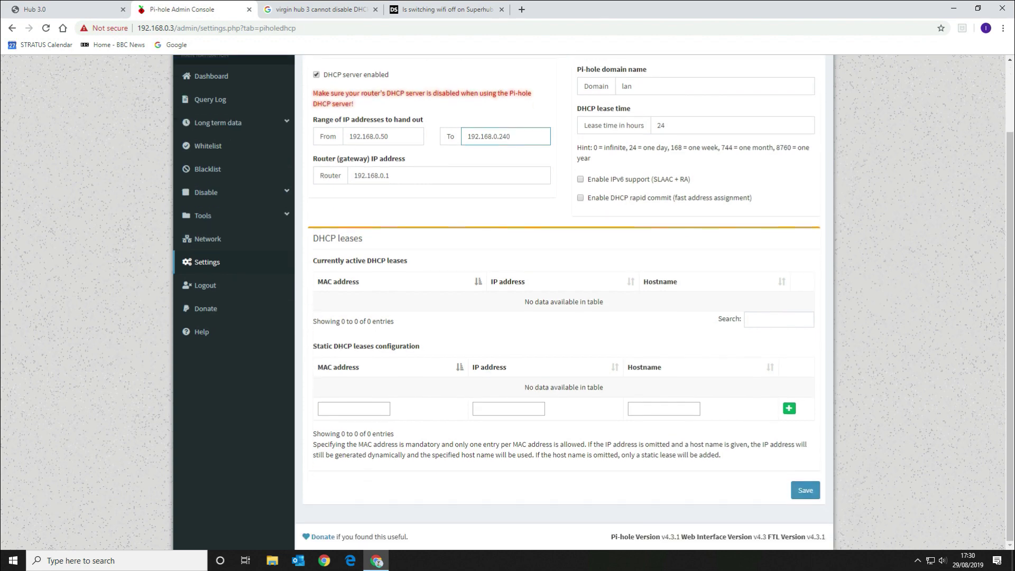
{"action": "left_click", "coordinate": [804, 490]}
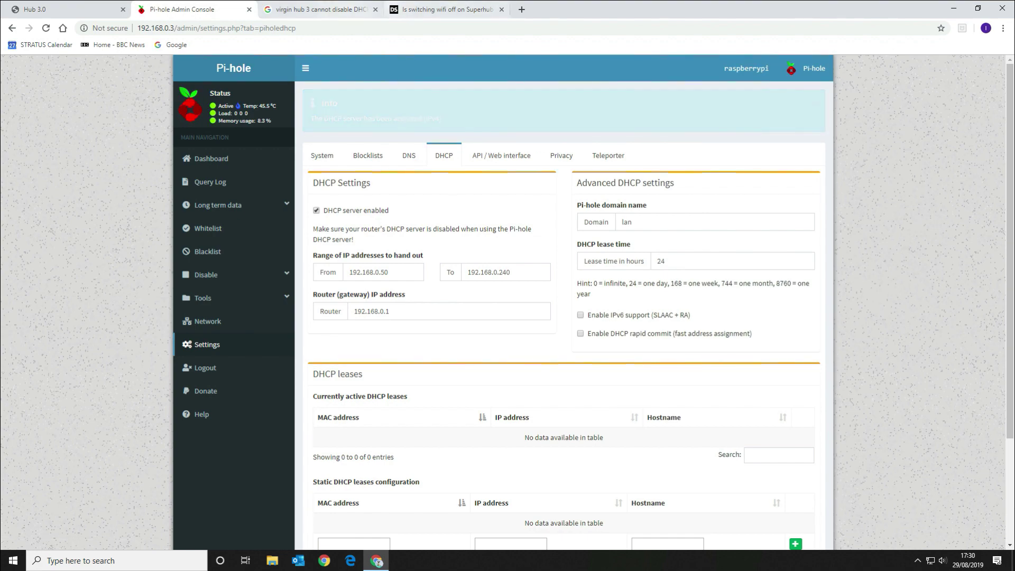
Reload the hub's DHCP page and open Windows Network & Internet settings.
{"action": "left_click", "coordinate": [48, 9]}
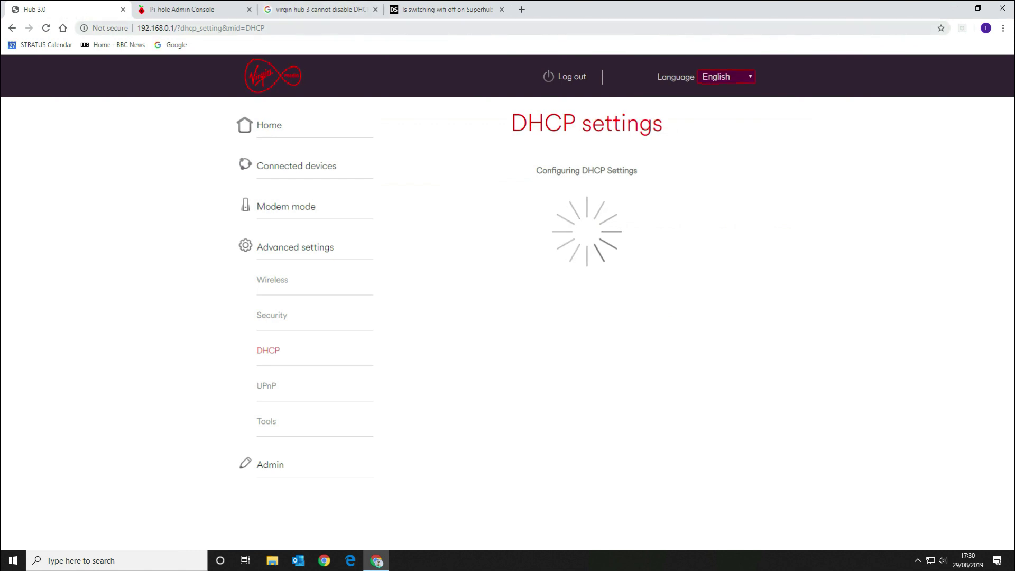
{"action": "key", "text": "ctrl+l"}
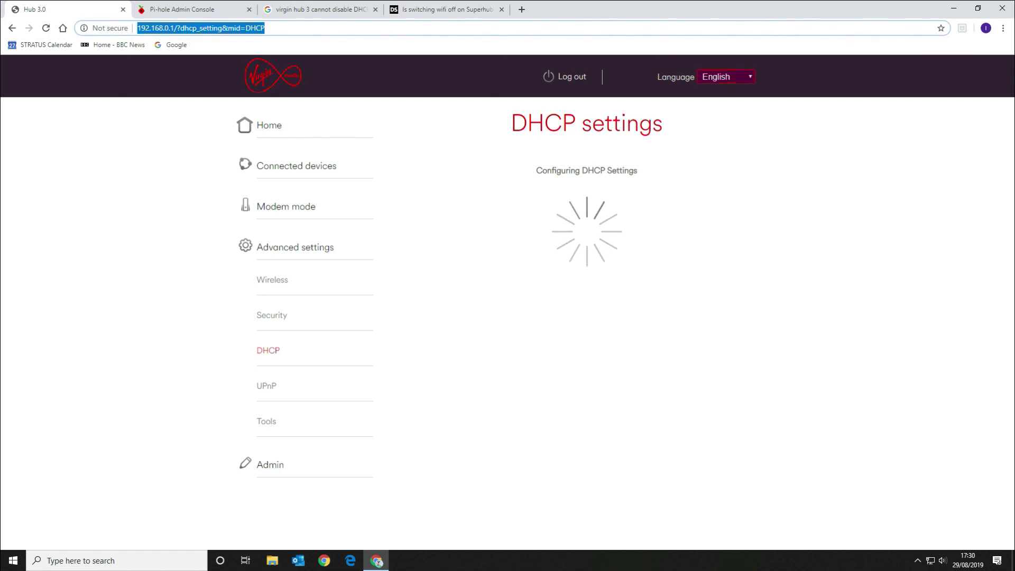
{"action": "key", "text": "Return"}
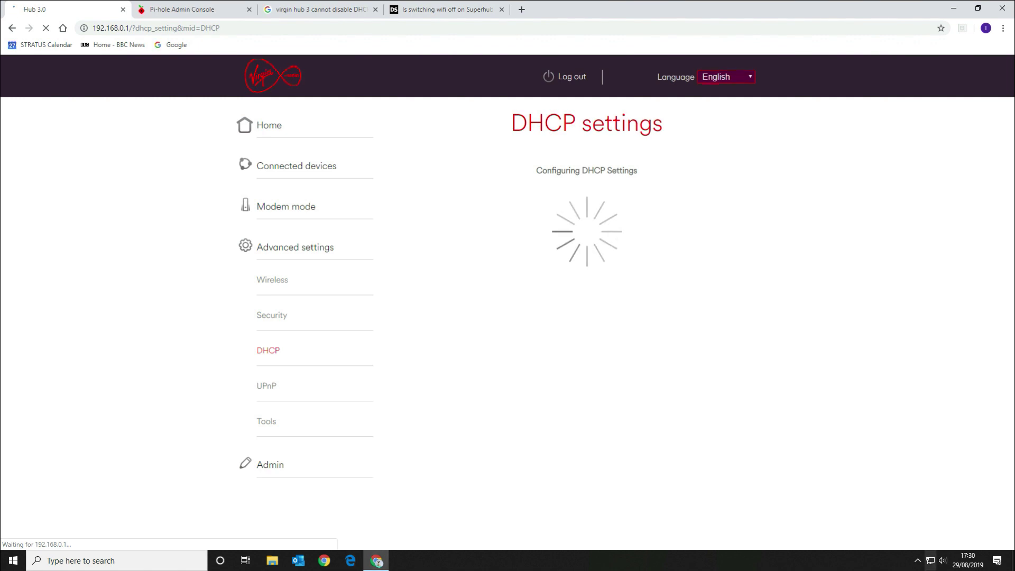
{"action": "left_click", "coordinate": [930, 561]}
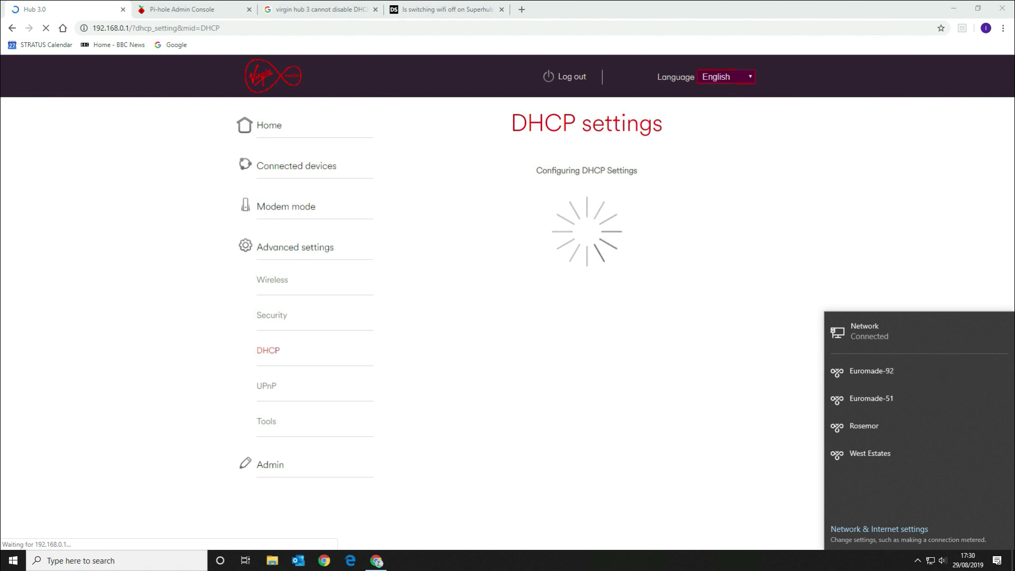
{"action": "left_click", "coordinate": [879, 529]}
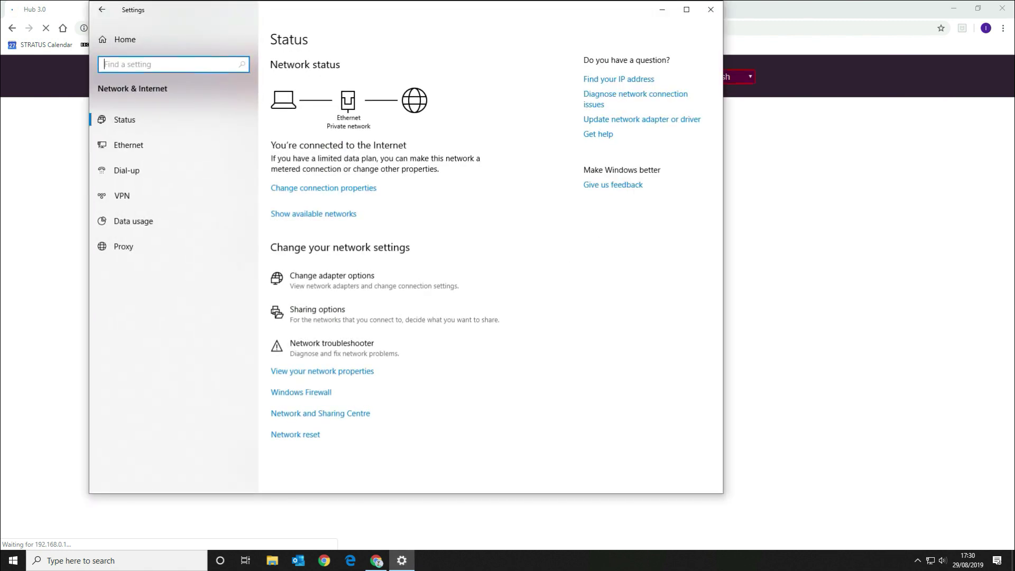
Check the Ethernet adapter's IPv4 properties: automatic IP address and DNS 192.168.0.3.
{"action": "left_click", "coordinate": [128, 145]}
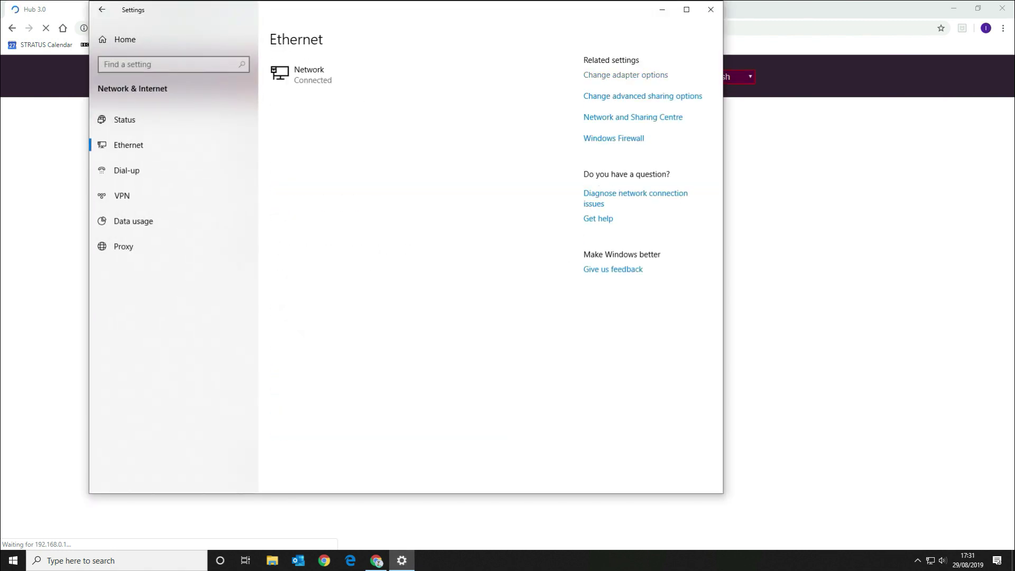
{"action": "left_click", "coordinate": [626, 76]}
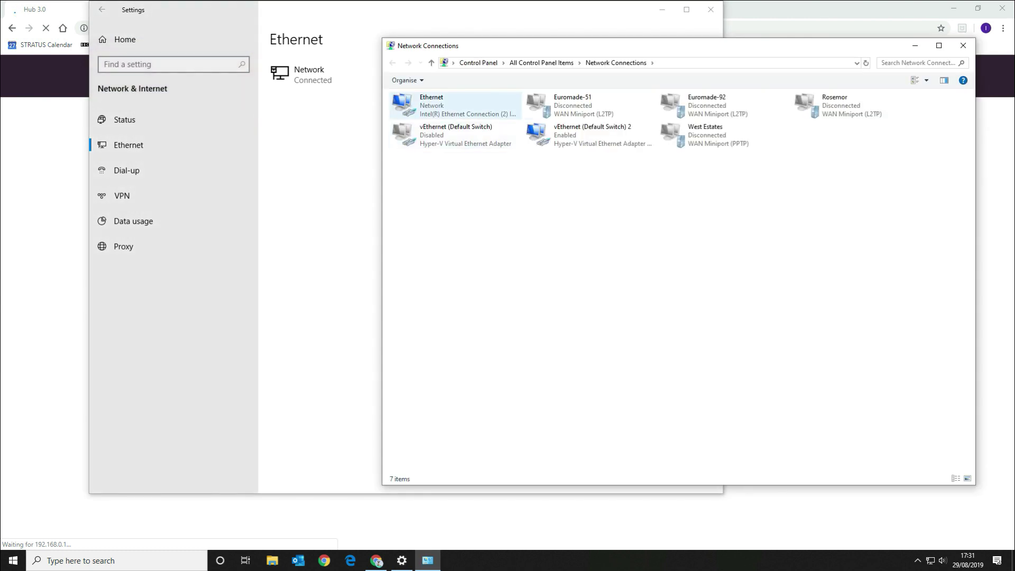
{"action": "right_click", "coordinate": [452, 104]}
{"action": "left_click", "coordinate": [484, 203]}
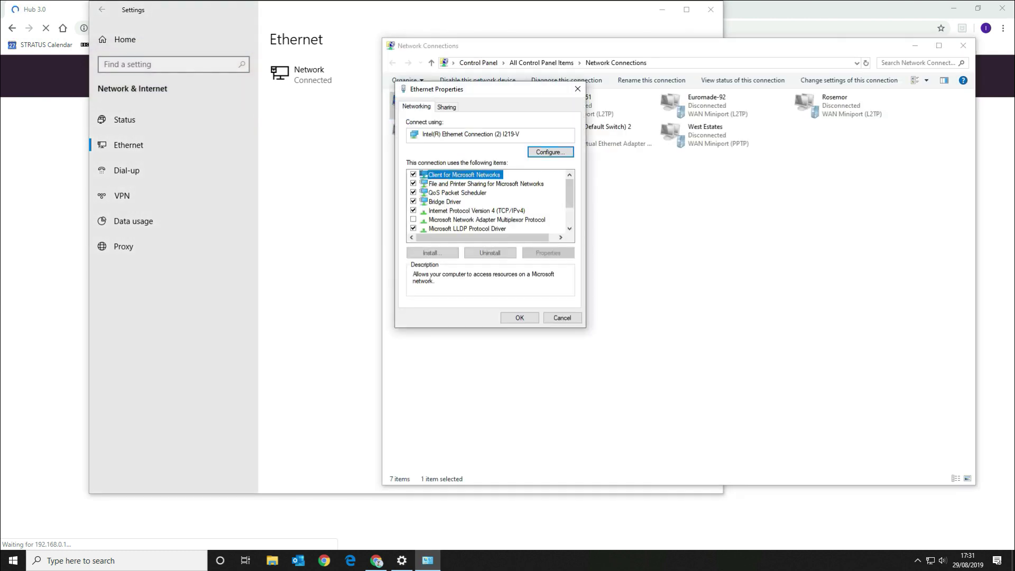
{"action": "left_click", "coordinate": [476, 210]}
{"action": "left_click", "coordinate": [549, 252]}
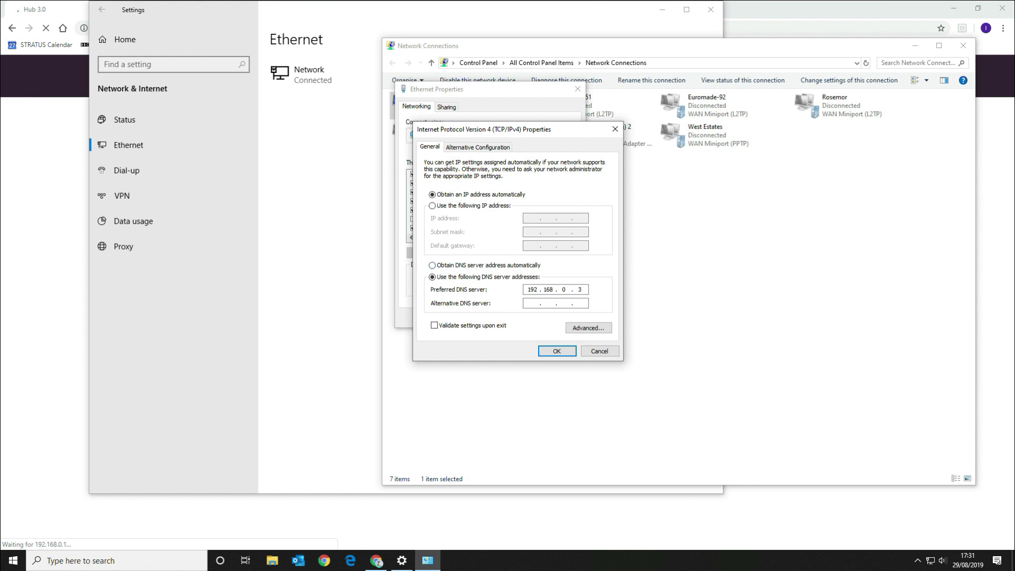
Close the IPv4, Ethernet properties, network adapters and Settings windows.
{"action": "left_click", "coordinate": [557, 351]}
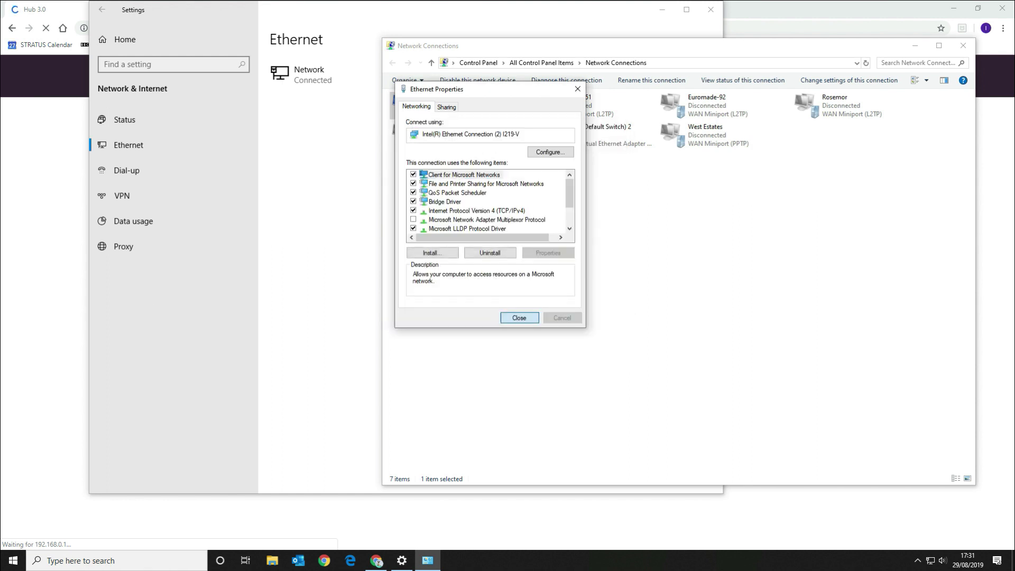
{"action": "left_click", "coordinate": [520, 317]}
{"action": "left_click", "coordinate": [963, 46]}
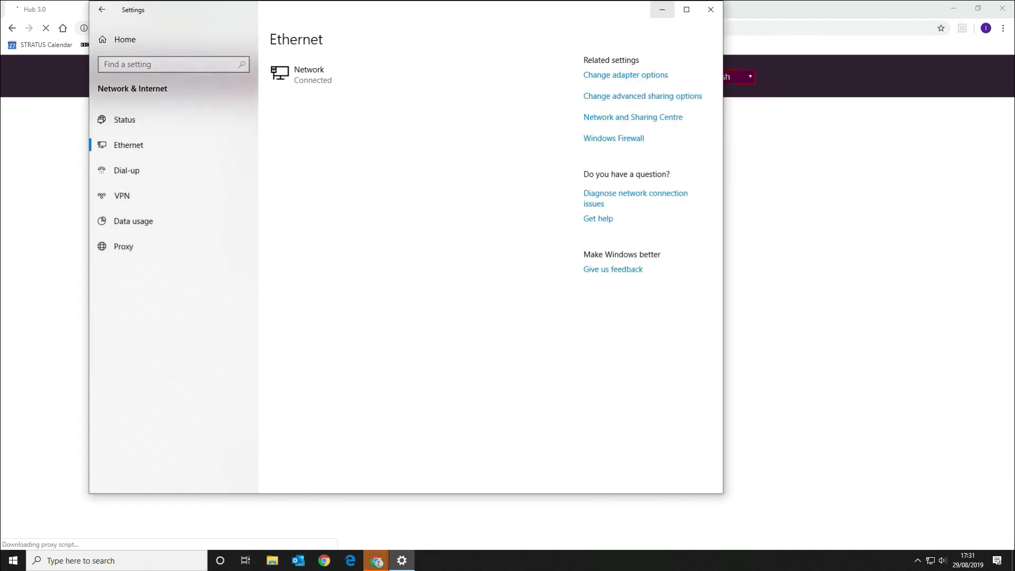
{"action": "left_click", "coordinate": [712, 9]}
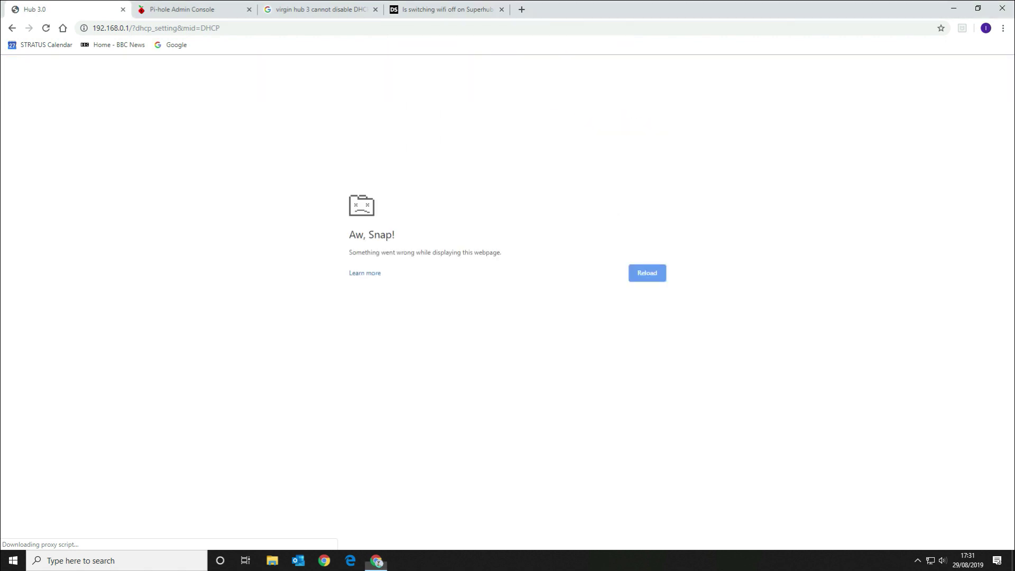
Reload the hub's DHCP page to confirm DHCPv4 is Disabled, then start a Windows search.
{"action": "key", "text": "ctrl+l"}
{"action": "key", "text": "Return"}
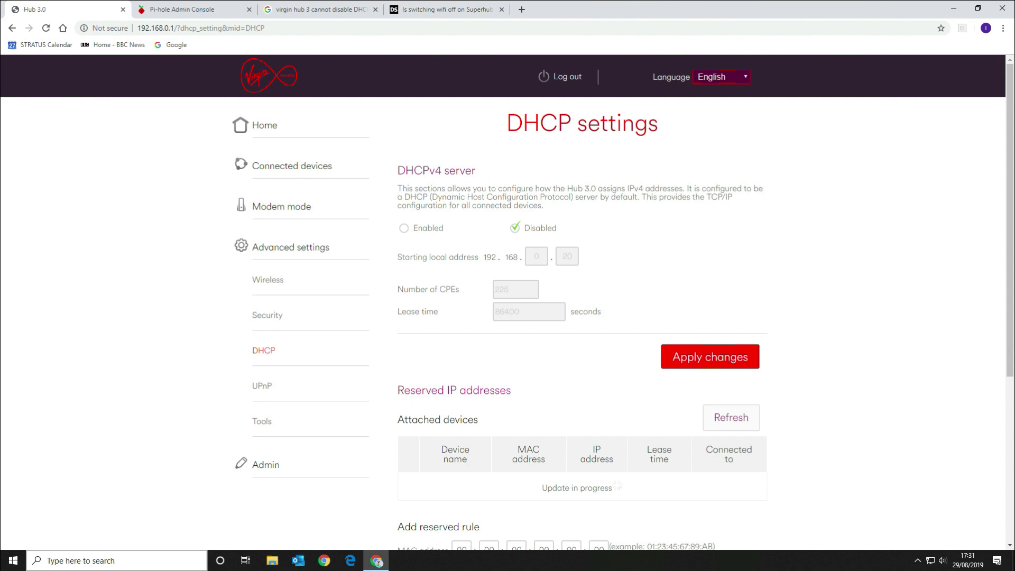
{"action": "left_click", "coordinate": [119, 561]}
{"action": "type", "text": "cmd"}
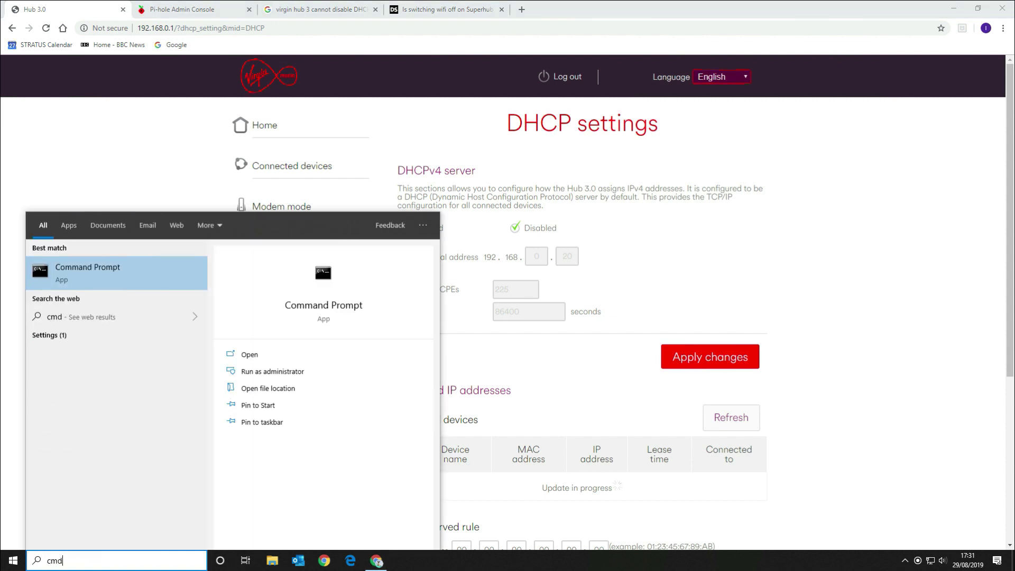
In Command Prompt, release the PC's IP lease with ipconfig /release, then renew it with ipconfig /renew.
{"action": "key", "text": "Return"}
{"action": "type", "text": "ipconf"}
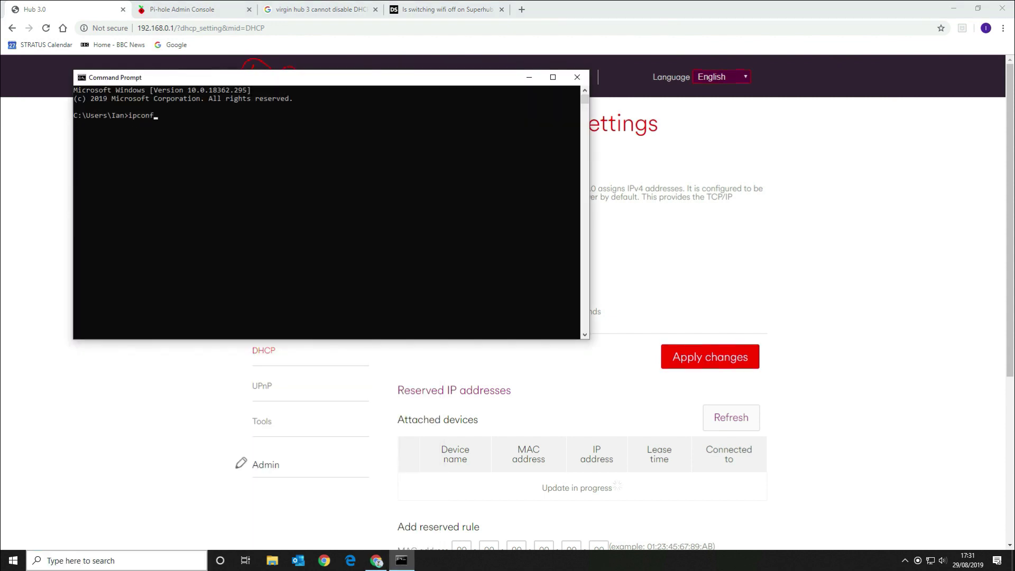
{"action": "type", "text": "ig /release"}
{"action": "key", "text": "Return"}
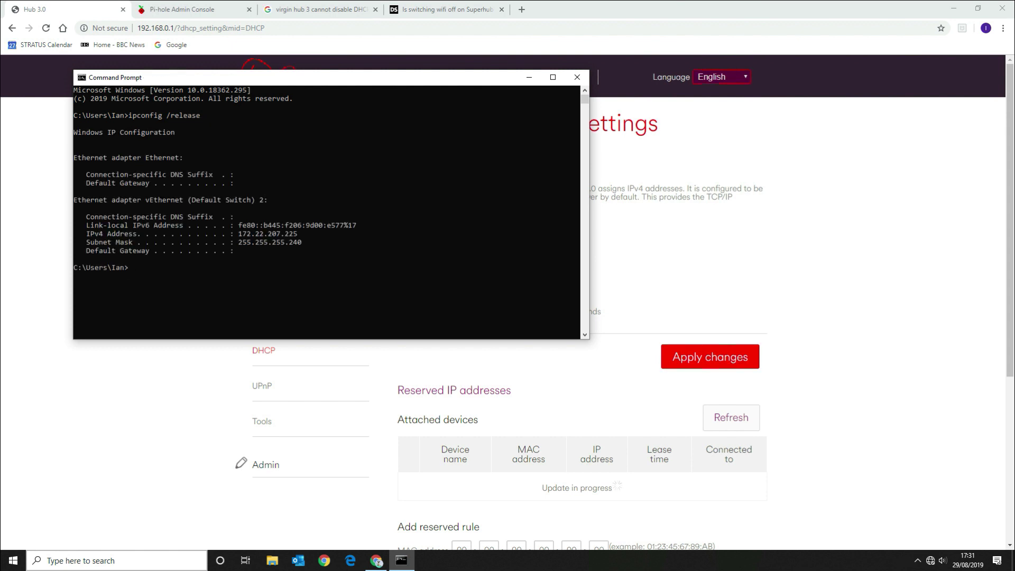
{"action": "type", "text": "ipconfig /"}
{"action": "type", "text": "renew"}
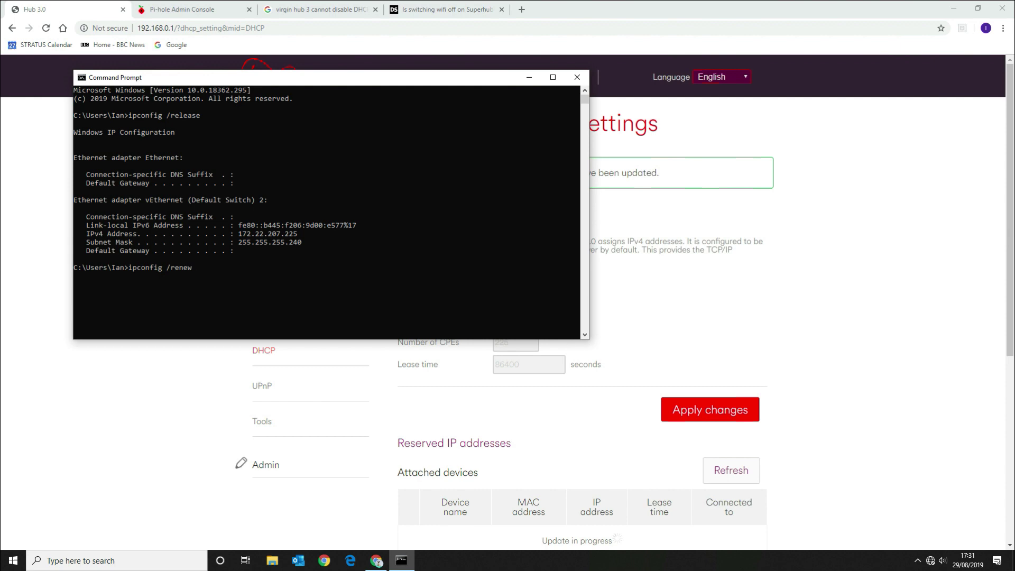
{"action": "left_click_drag", "start_coordinate": [419, 77], "coordinate": [481, 113]}
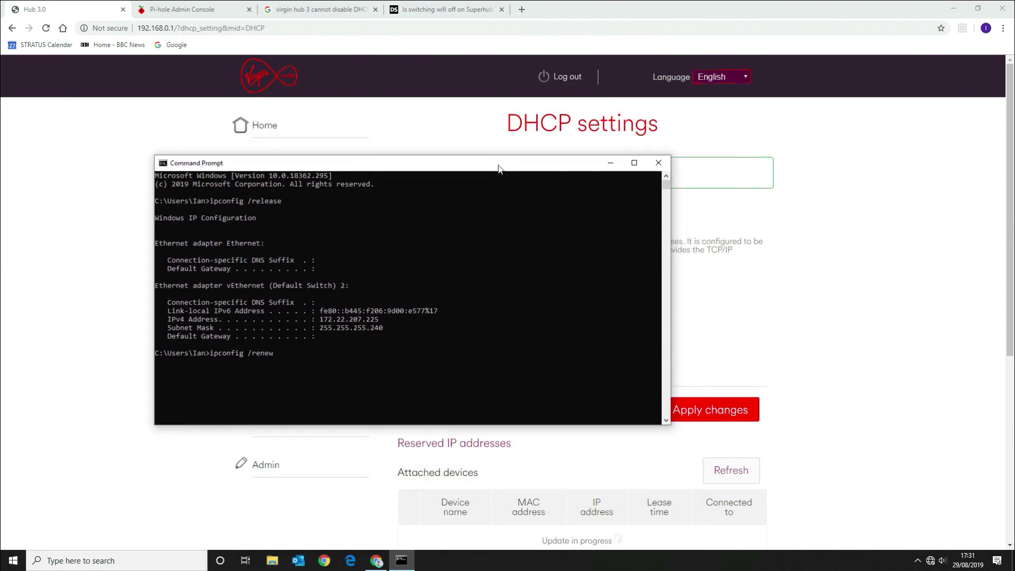
{"action": "key", "text": "Return"}
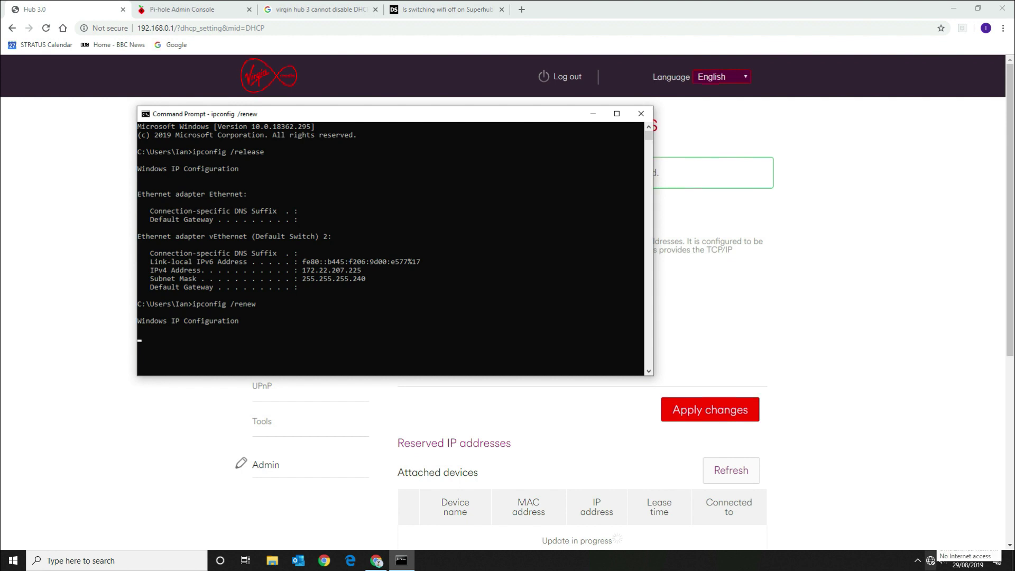
Check the hidden tray icons, open and close File Explorer, then close Command Prompt.
{"action": "left_click", "coordinate": [918, 561]}
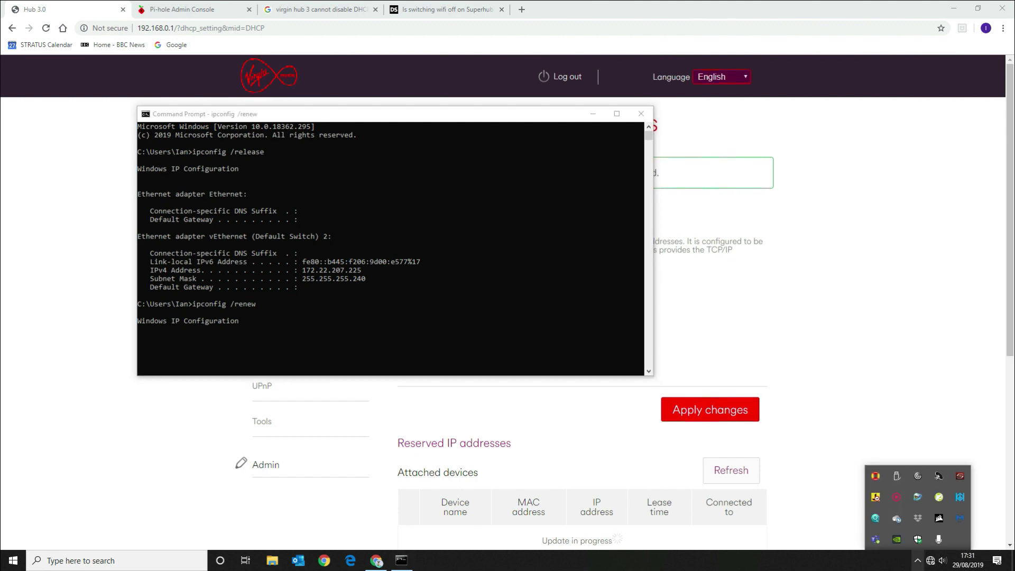
{"action": "left_click", "coordinate": [917, 560]}
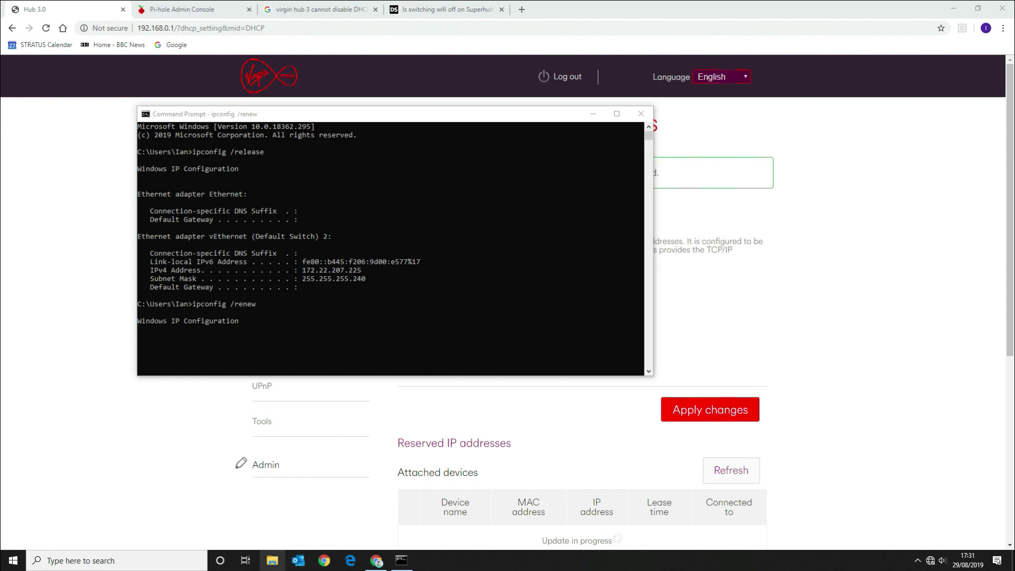
{"action": "left_click", "coordinate": [272, 562]}
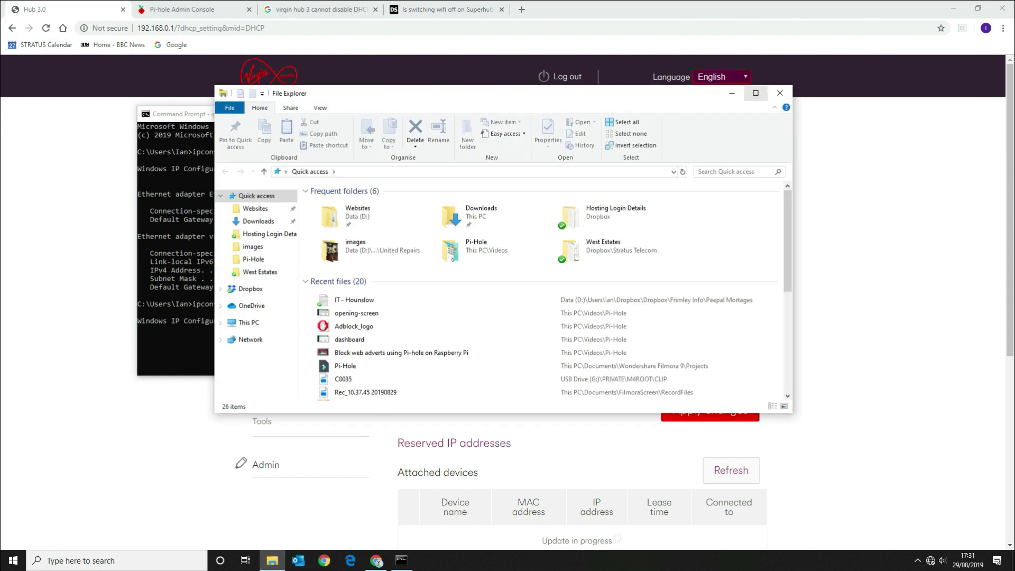
{"action": "left_click", "coordinate": [780, 93]}
{"action": "left_click", "coordinate": [641, 114]}
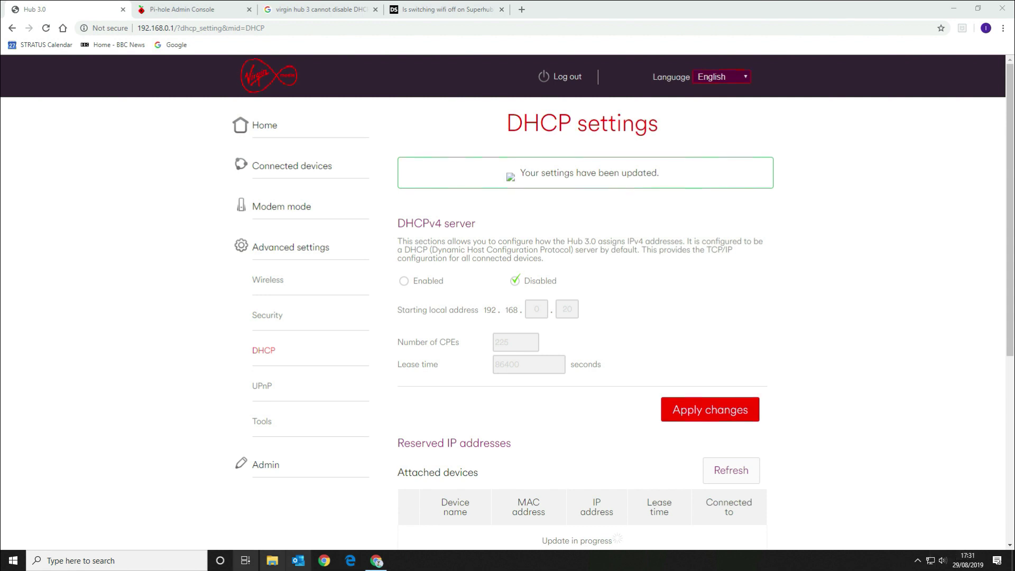
Run ipconfig /all and highlight the gateway, DHCP server and DNS lines showing 192.168.0.3, then close.
{"action": "left_click", "coordinate": [95, 561]}
{"action": "type", "text": "cmd"}
{"action": "key", "text": "Return"}
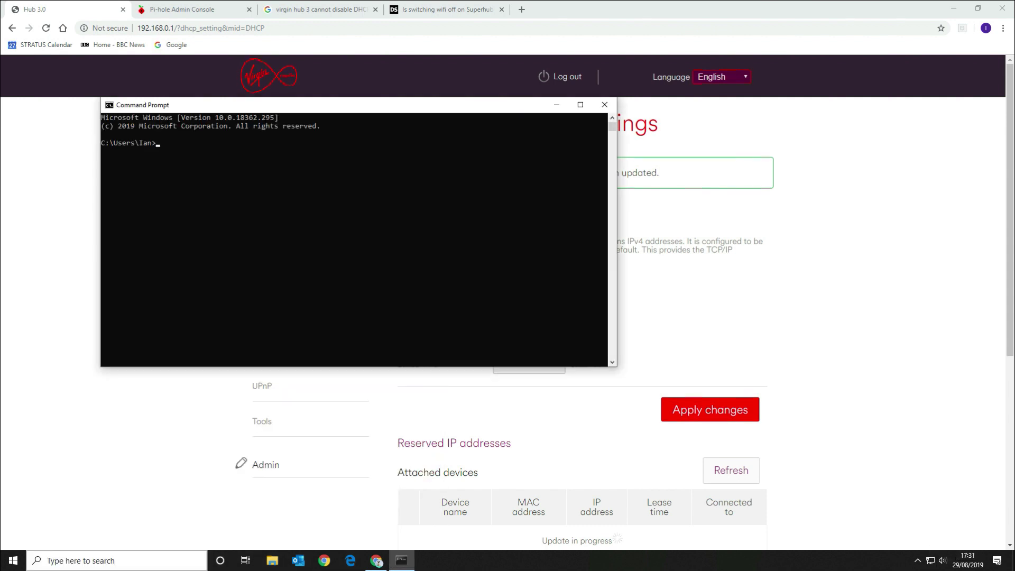
{"action": "type", "text": "ipconfig /a"}
{"action": "type", "text": "ll"}
{"action": "key", "text": "Return"}
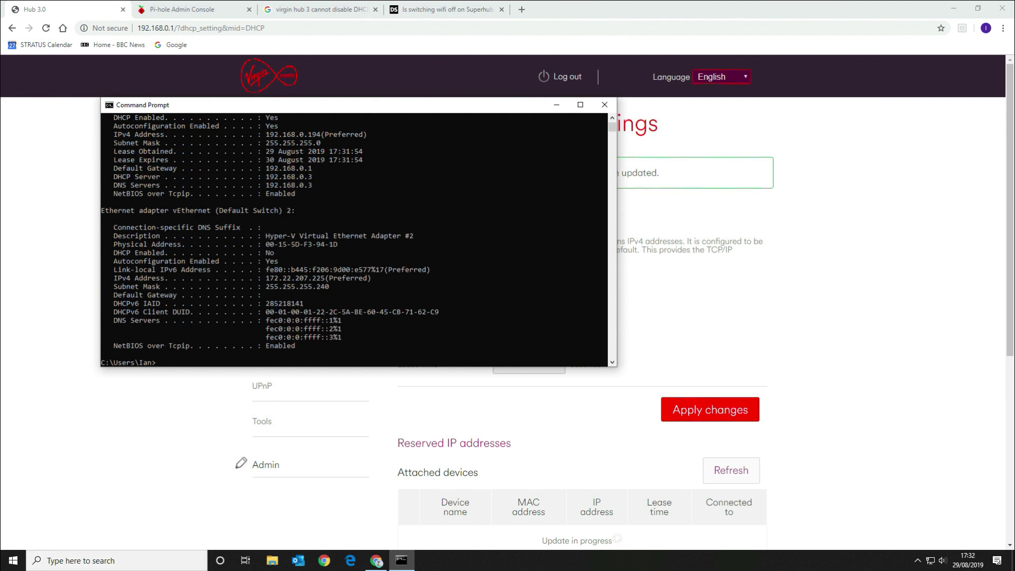
{"action": "left_click_drag", "start_coordinate": [320, 188], "coordinate": [103, 168]}
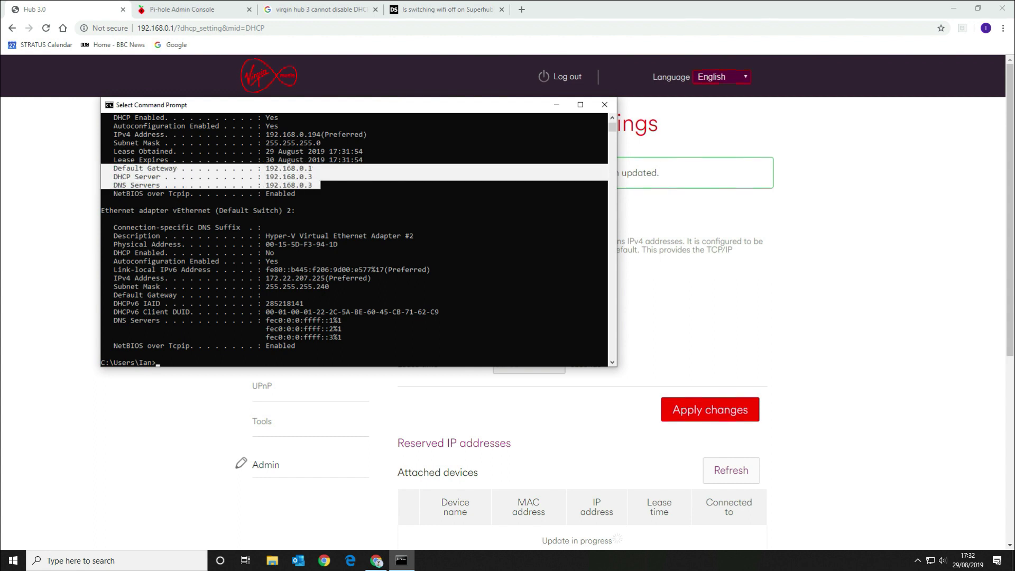
{"action": "scroll", "coordinate": [354, 239], "scroll_direction": "up", "scroll_amount": 1}
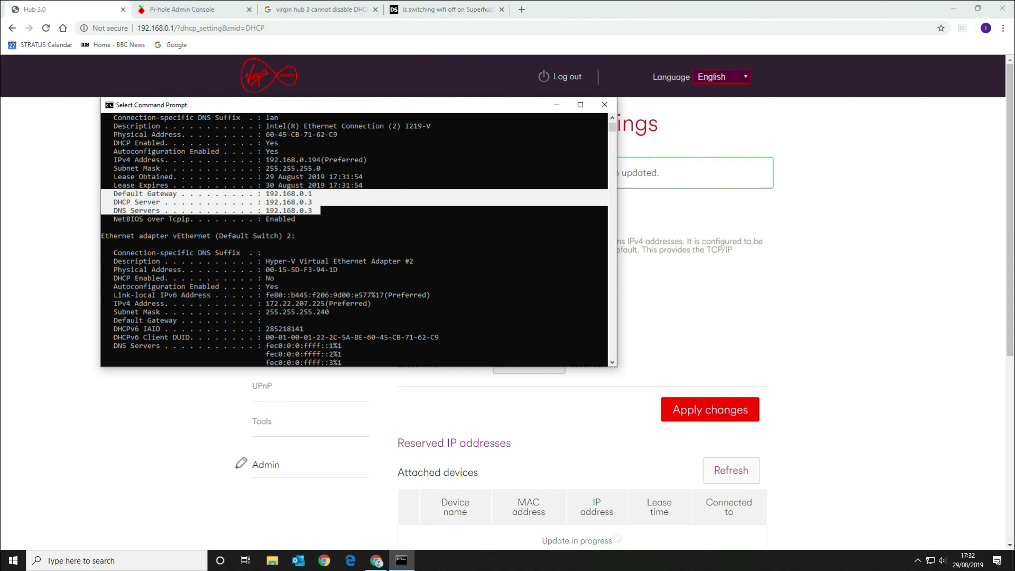
{"action": "left_click", "coordinate": [605, 104]}
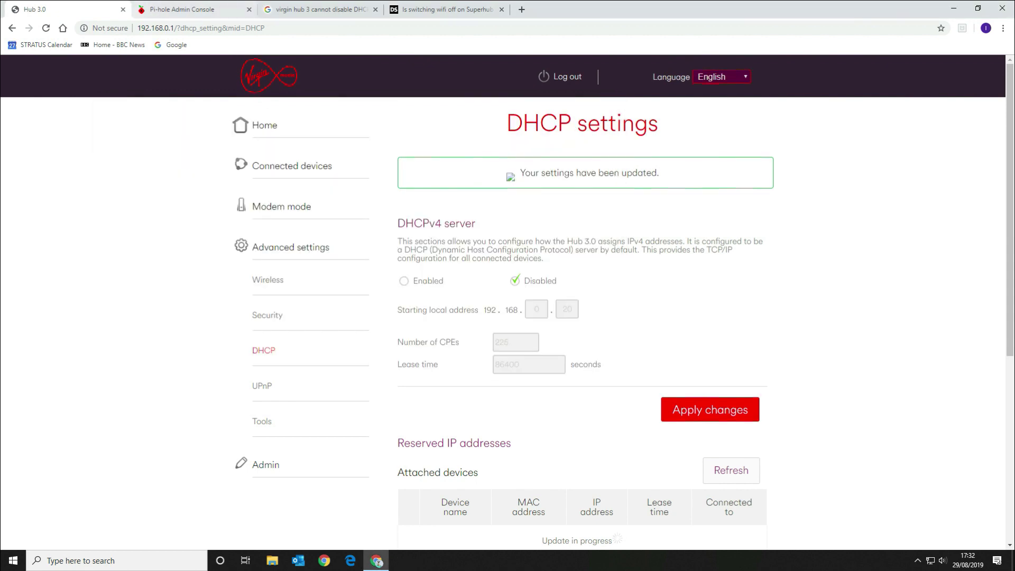
Close the Hub 3.0, forum and Google tabs, then show the Pi-hole Dashboard with 11 clients.
{"action": "left_click", "coordinate": [123, 9]}
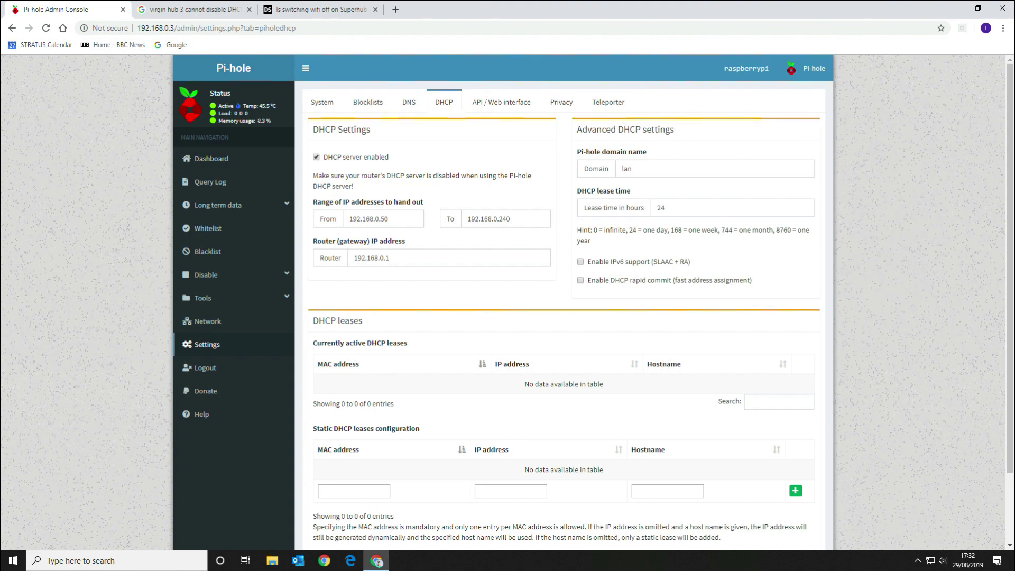
{"action": "left_click", "coordinate": [322, 9]}
{"action": "left_click", "coordinate": [376, 9]}
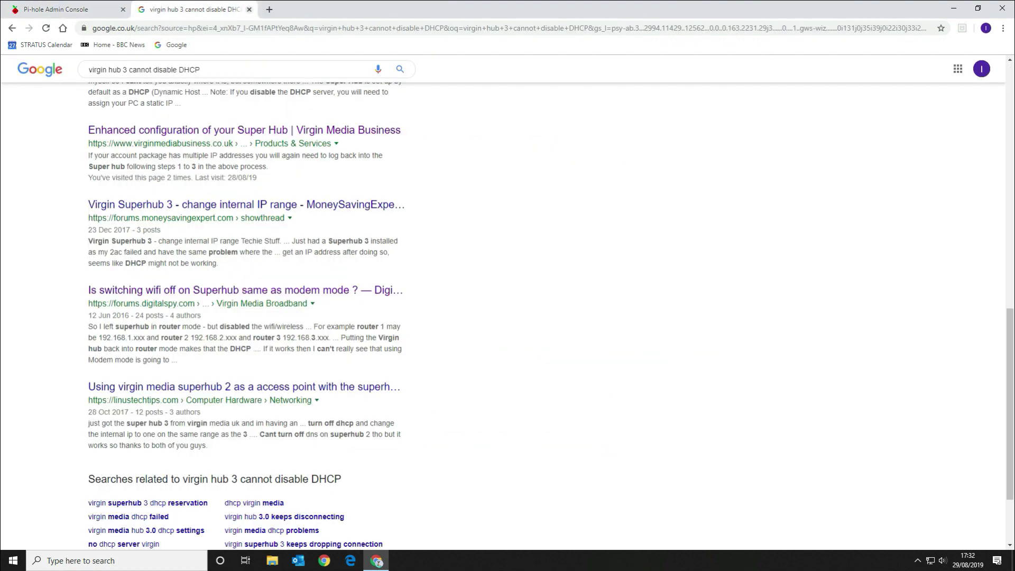
{"action": "left_click", "coordinate": [250, 9]}
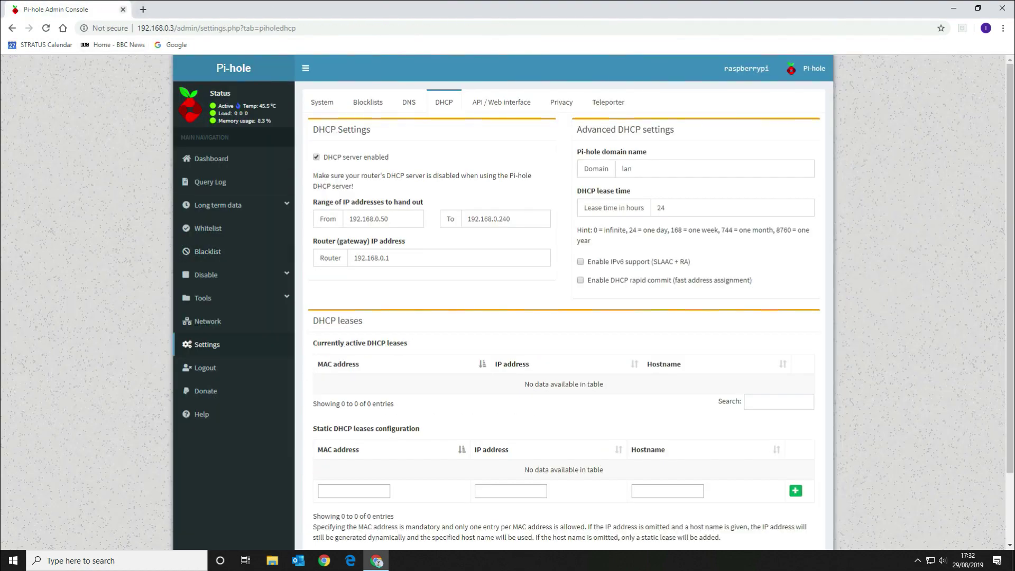
{"action": "left_click", "coordinate": [211, 157]}
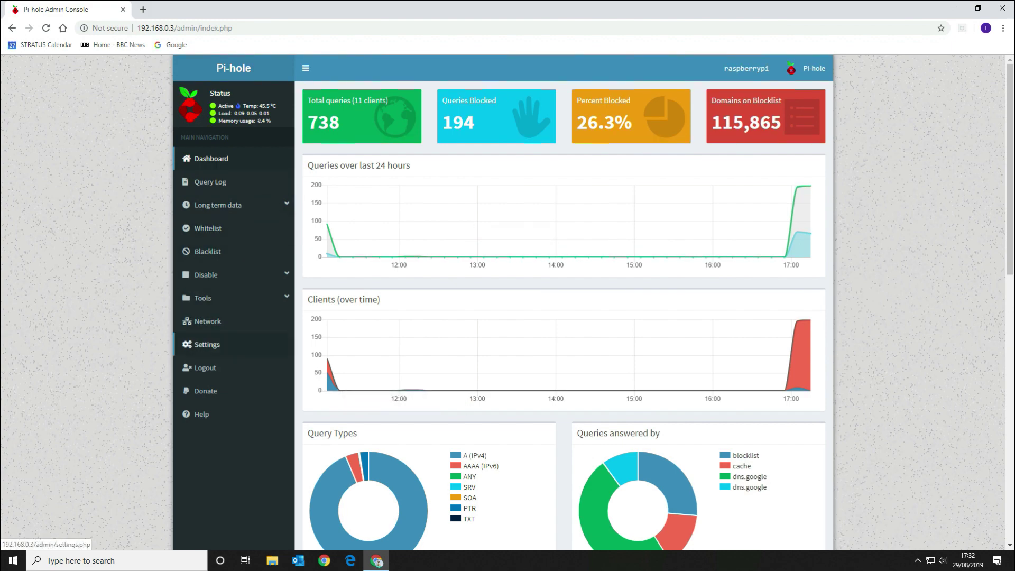
Open Pi-hole's Network overview to review which clients use Pi-hole, apart from router 192.168.0.1.
{"action": "left_click", "coordinate": [207, 321]}
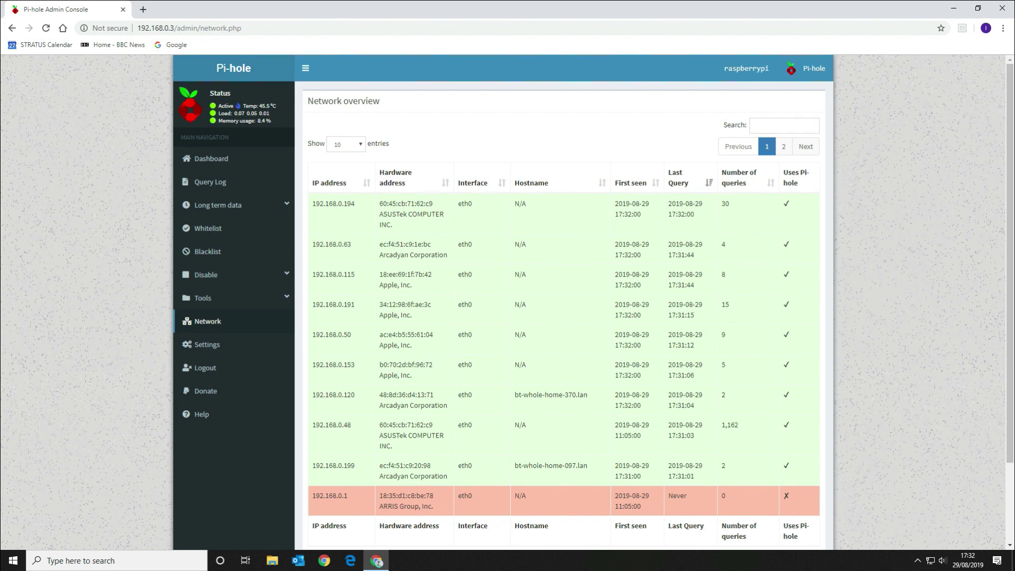
{"action": "scroll", "coordinate": [564, 317], "scroll_direction": "down", "scroll_amount": 2}
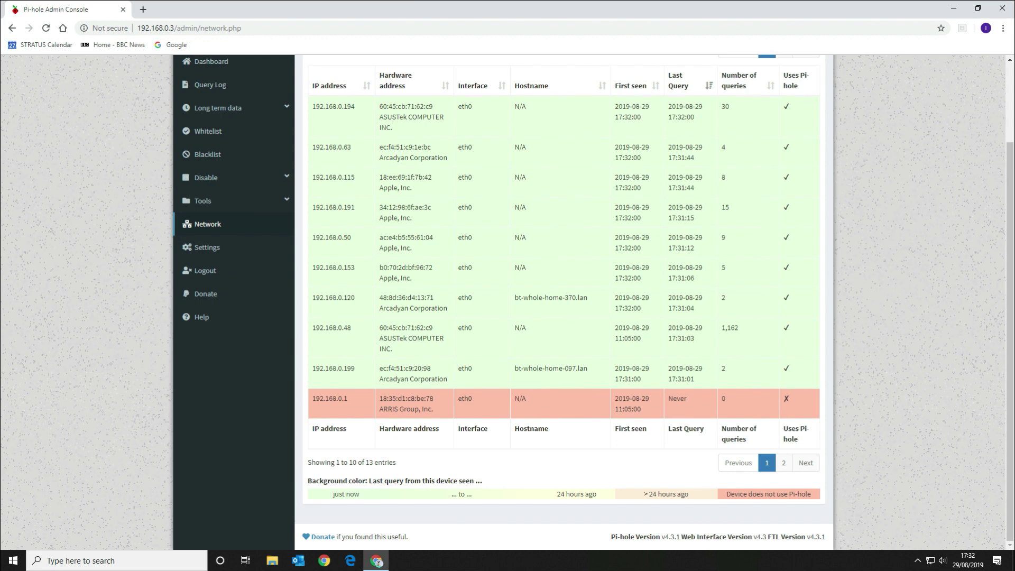
{"action": "scroll", "coordinate": [563, 318], "scroll_direction": "up", "scroll_amount": 3}
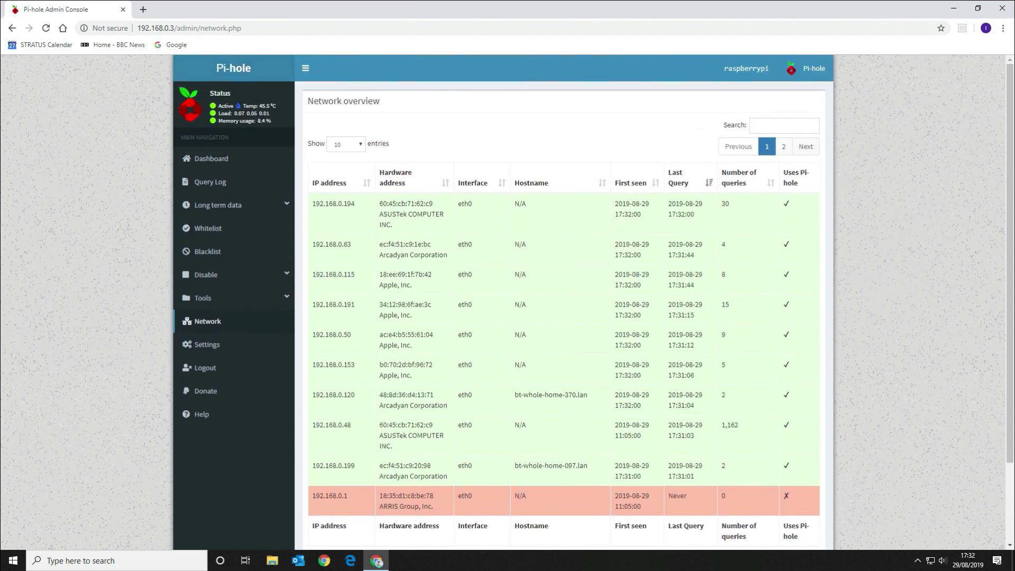
{"action": "scroll", "coordinate": [563, 318], "scroll_direction": "down", "scroll_amount": 2}
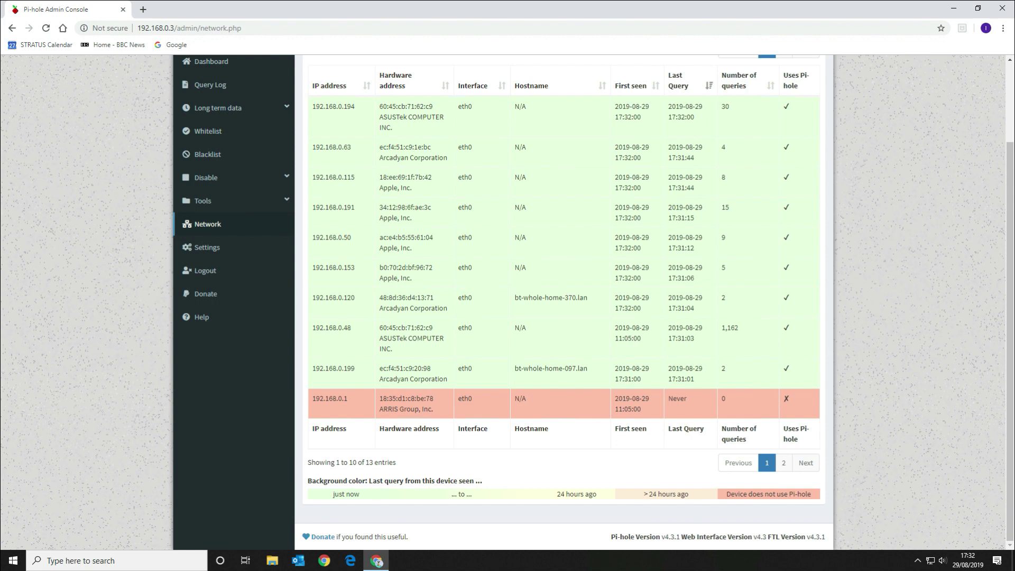
{"action": "scroll", "coordinate": [563, 317], "scroll_direction": "up", "scroll_amount": 3}
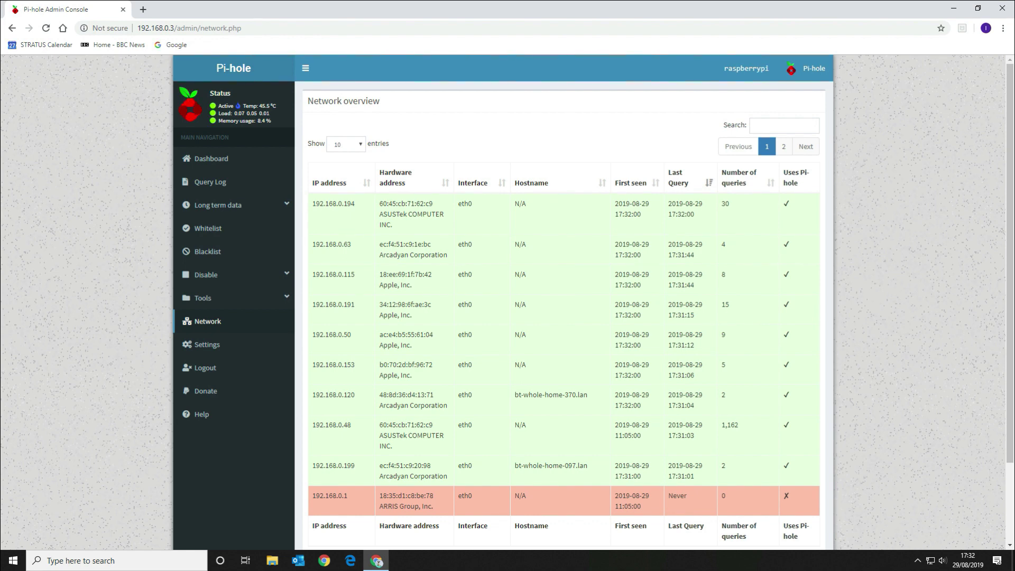
Return to the Pi-hole Dashboard: 782 total queries from 11 clients, 202 blocked (25.8%).
{"action": "left_click", "coordinate": [211, 158]}
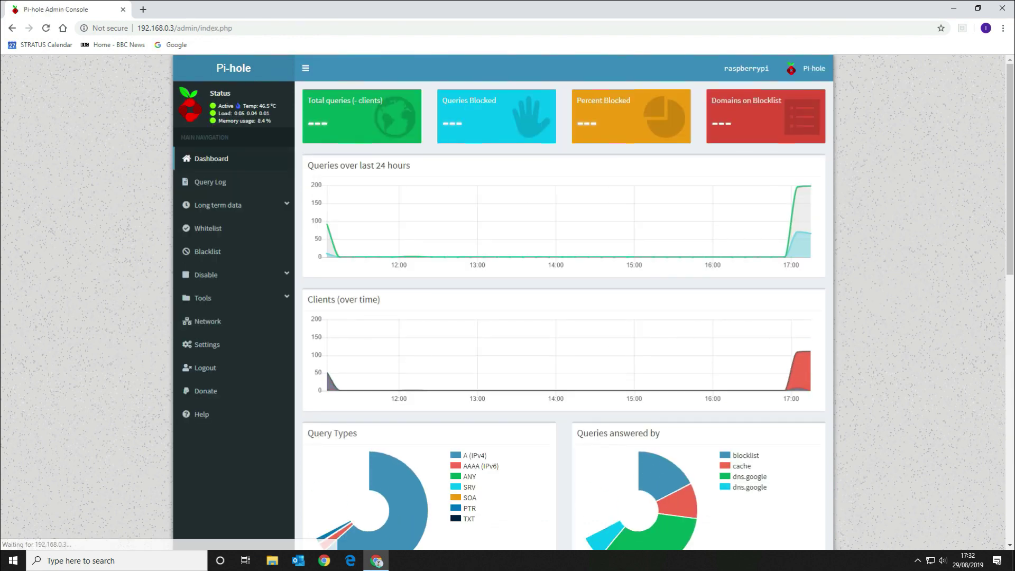